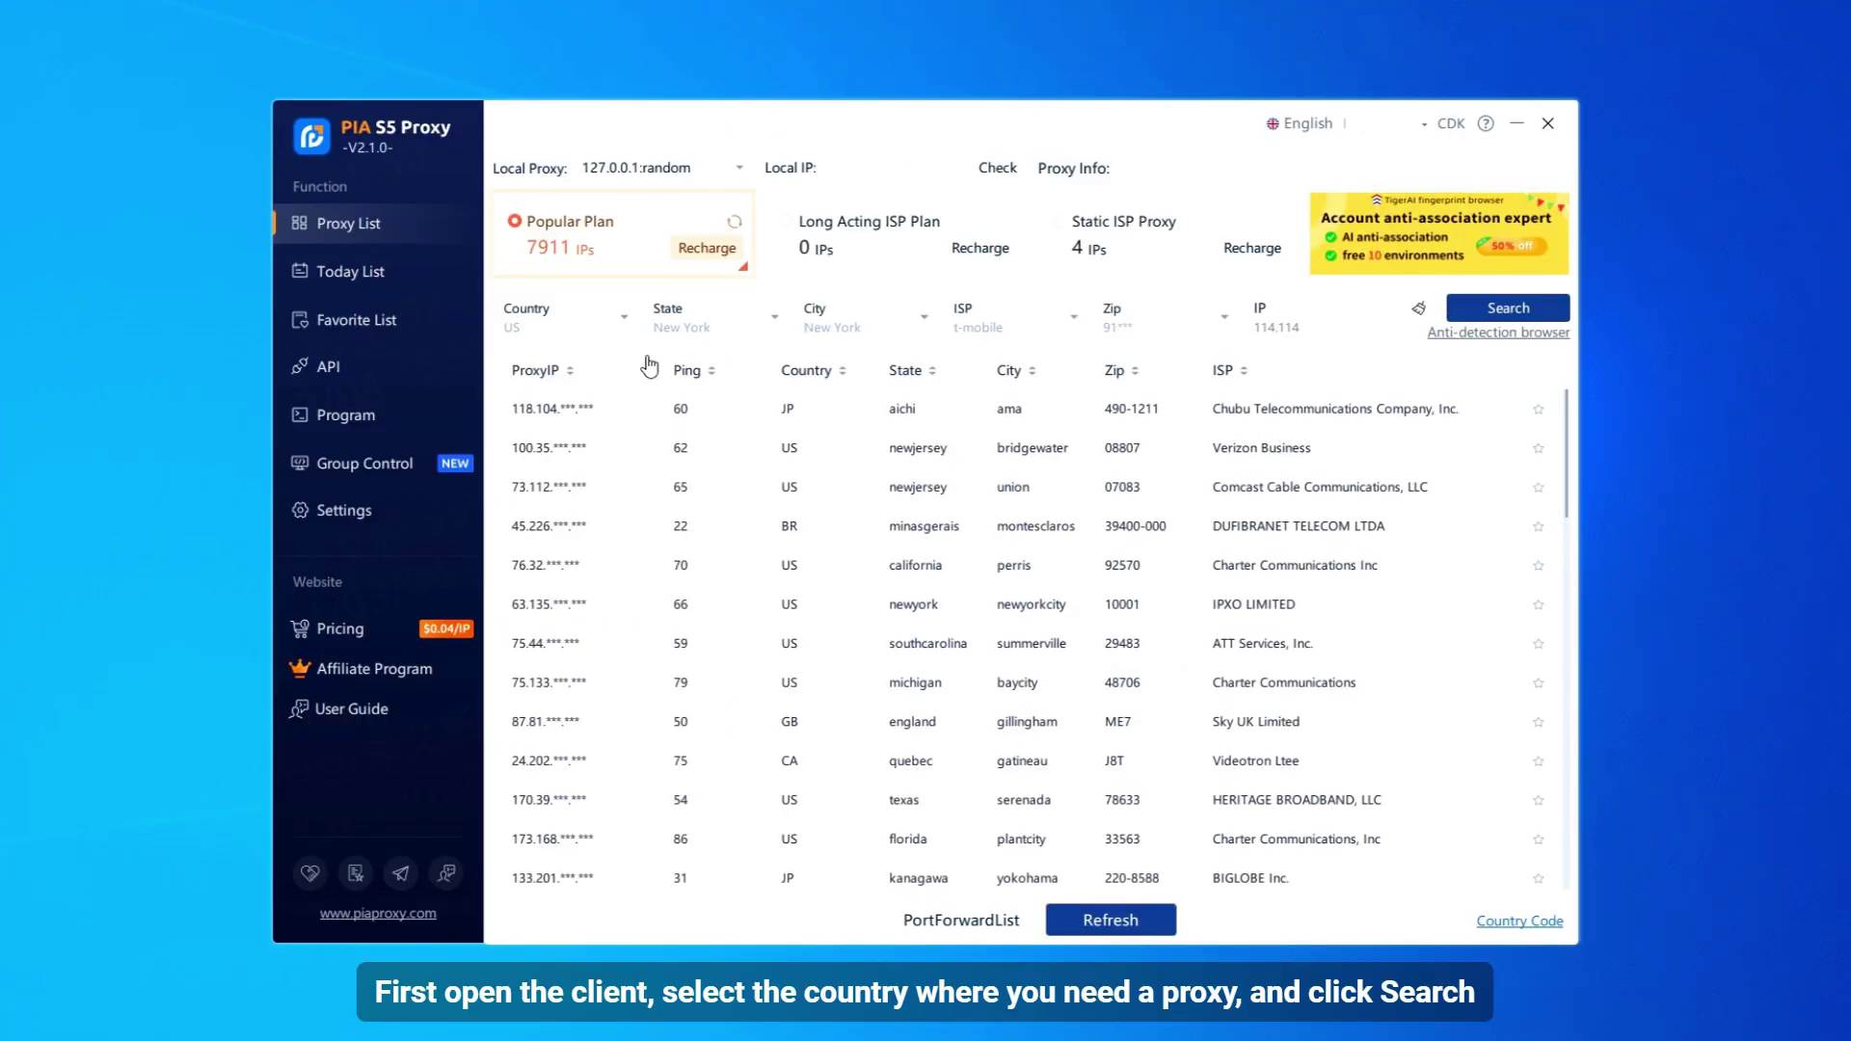
Search for available proxies with the country set to US.
{"action": "left_click", "coordinate": [624, 316]}
{"action": "left_click", "coordinate": [598, 358]}
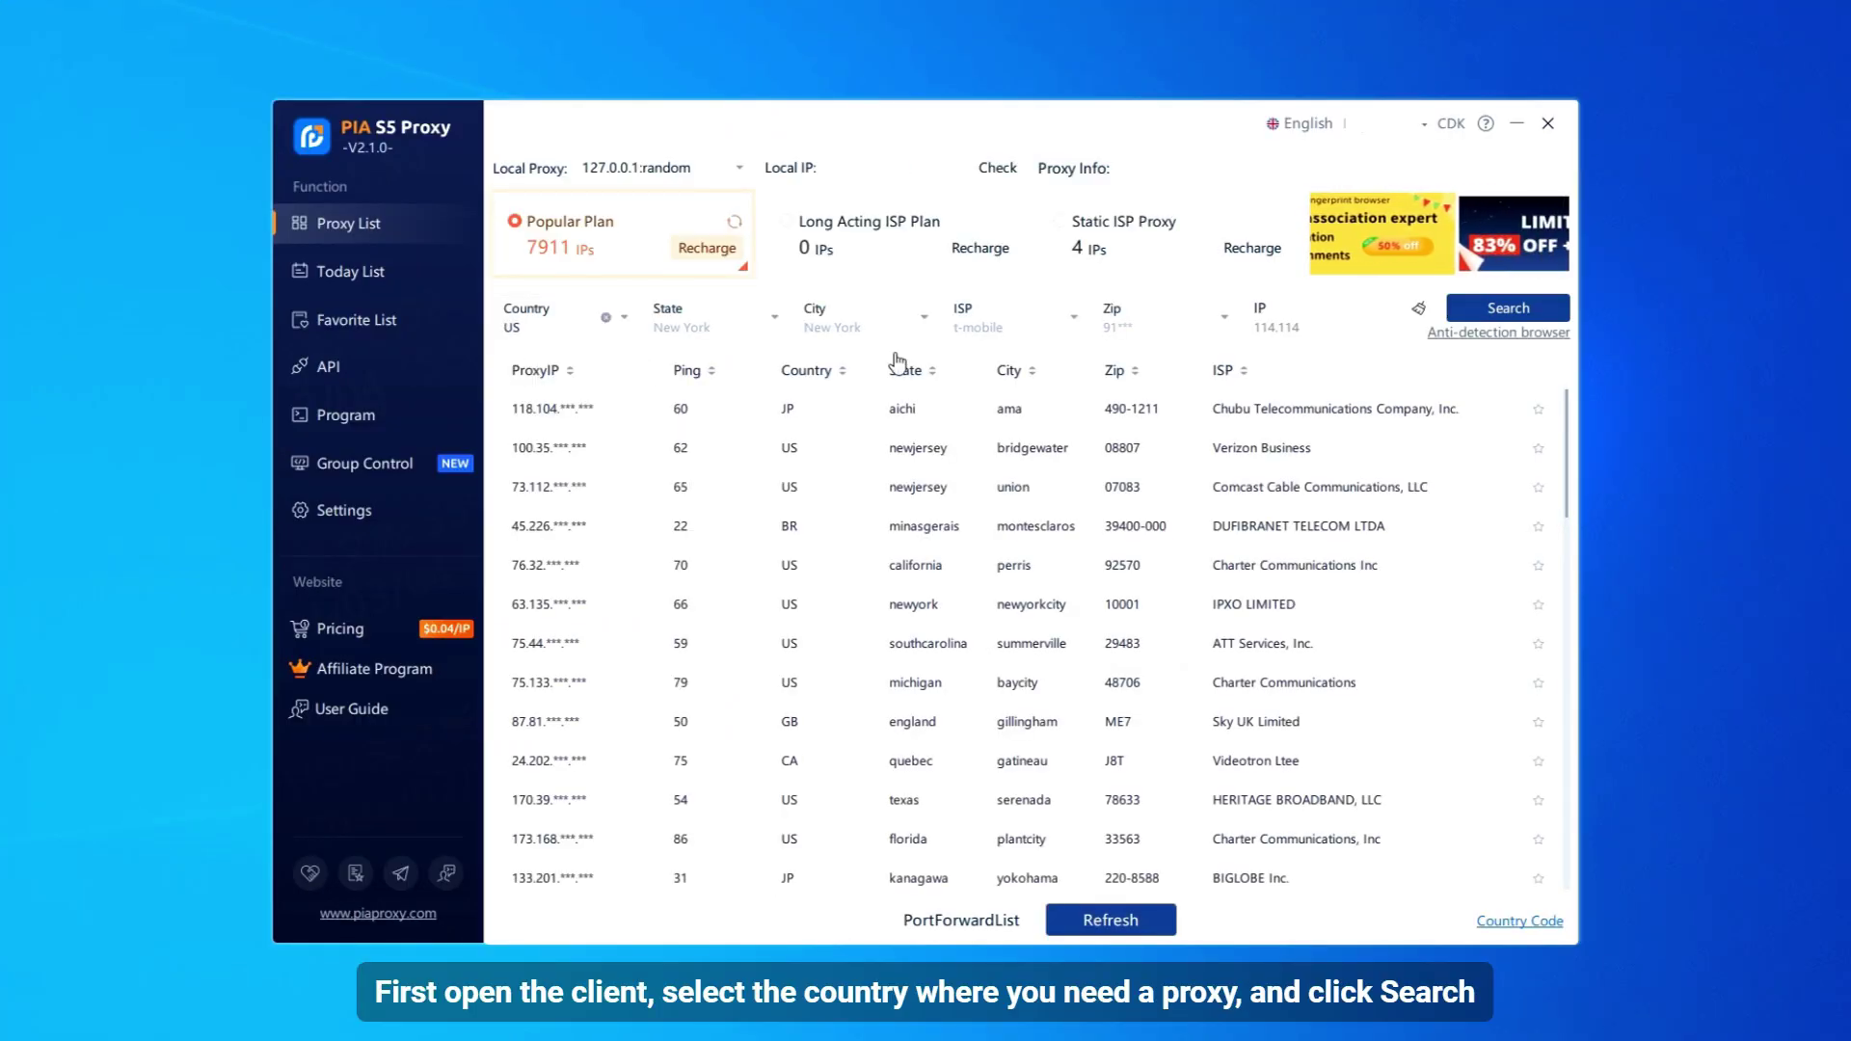
{"action": "left_click", "coordinate": [1510, 312]}
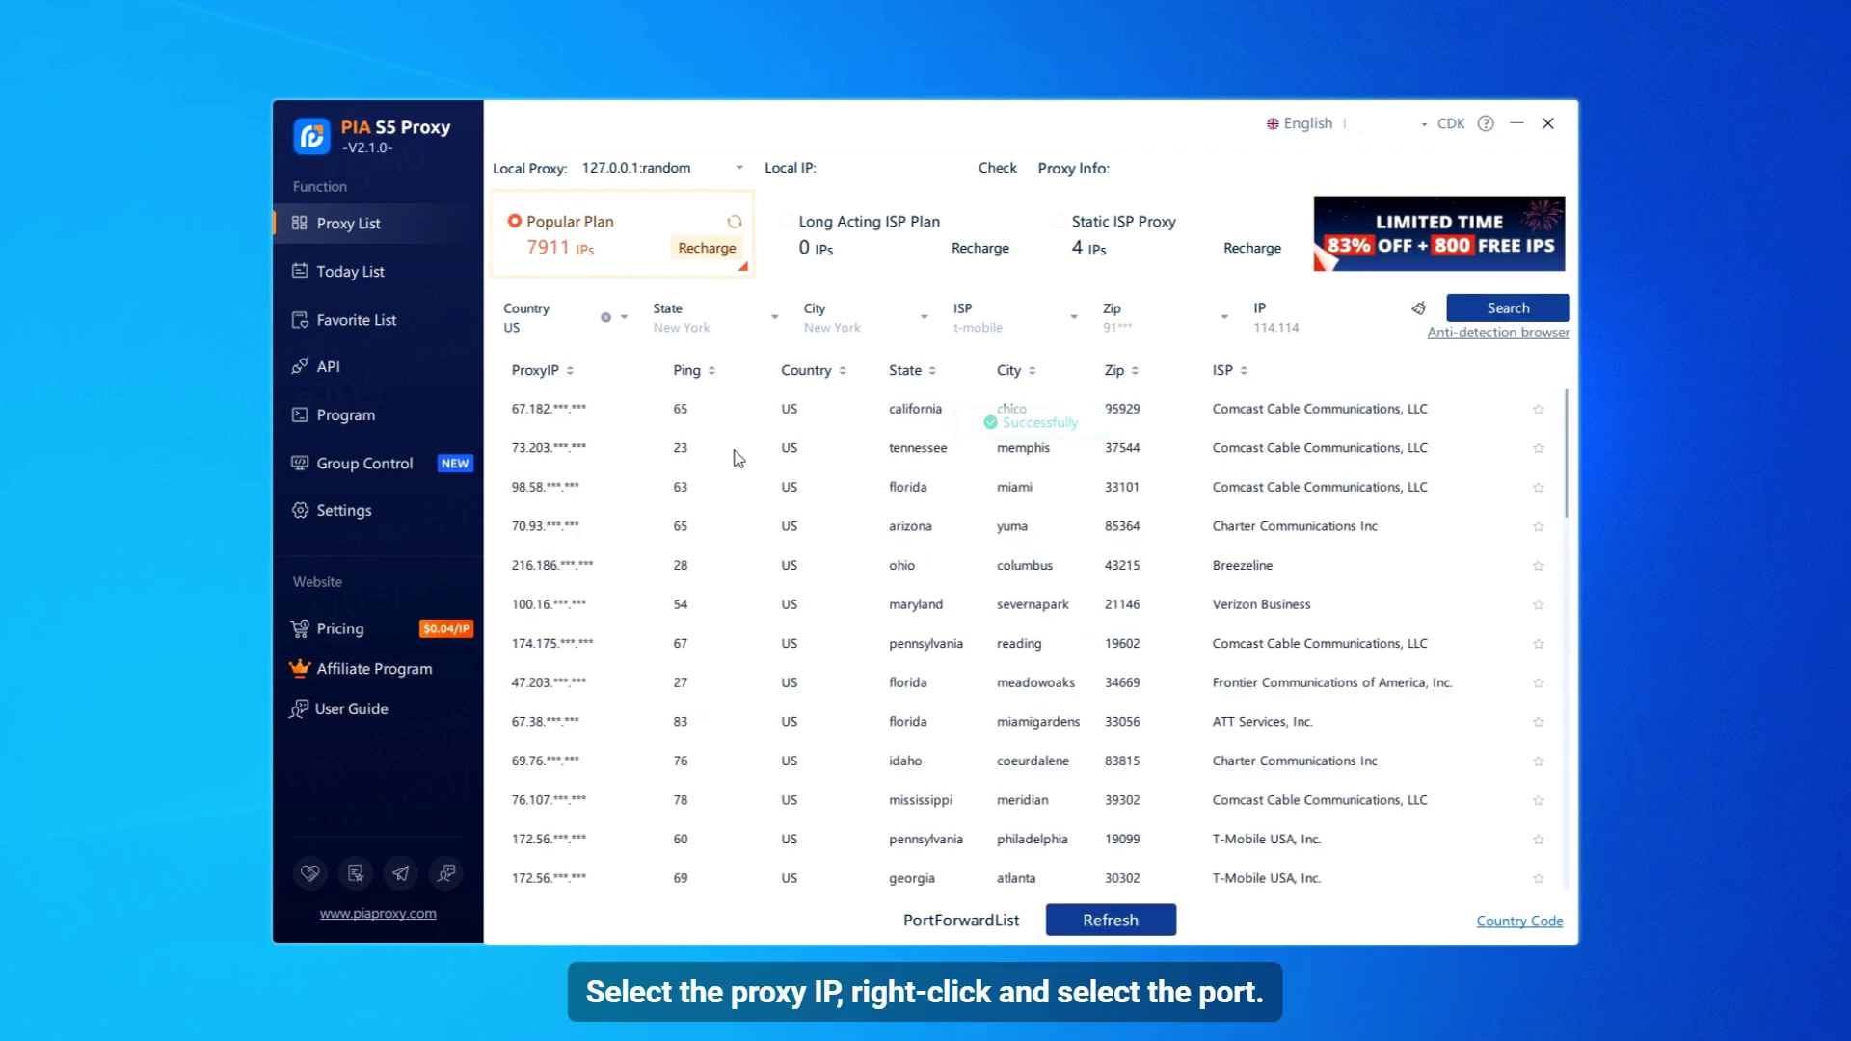
Forward the Memphis proxy to port 40002 and copy its address from the forward list.
{"action": "right_click", "coordinate": [744, 469]}
{"action": "mouse_move", "coordinate": [820, 510]}
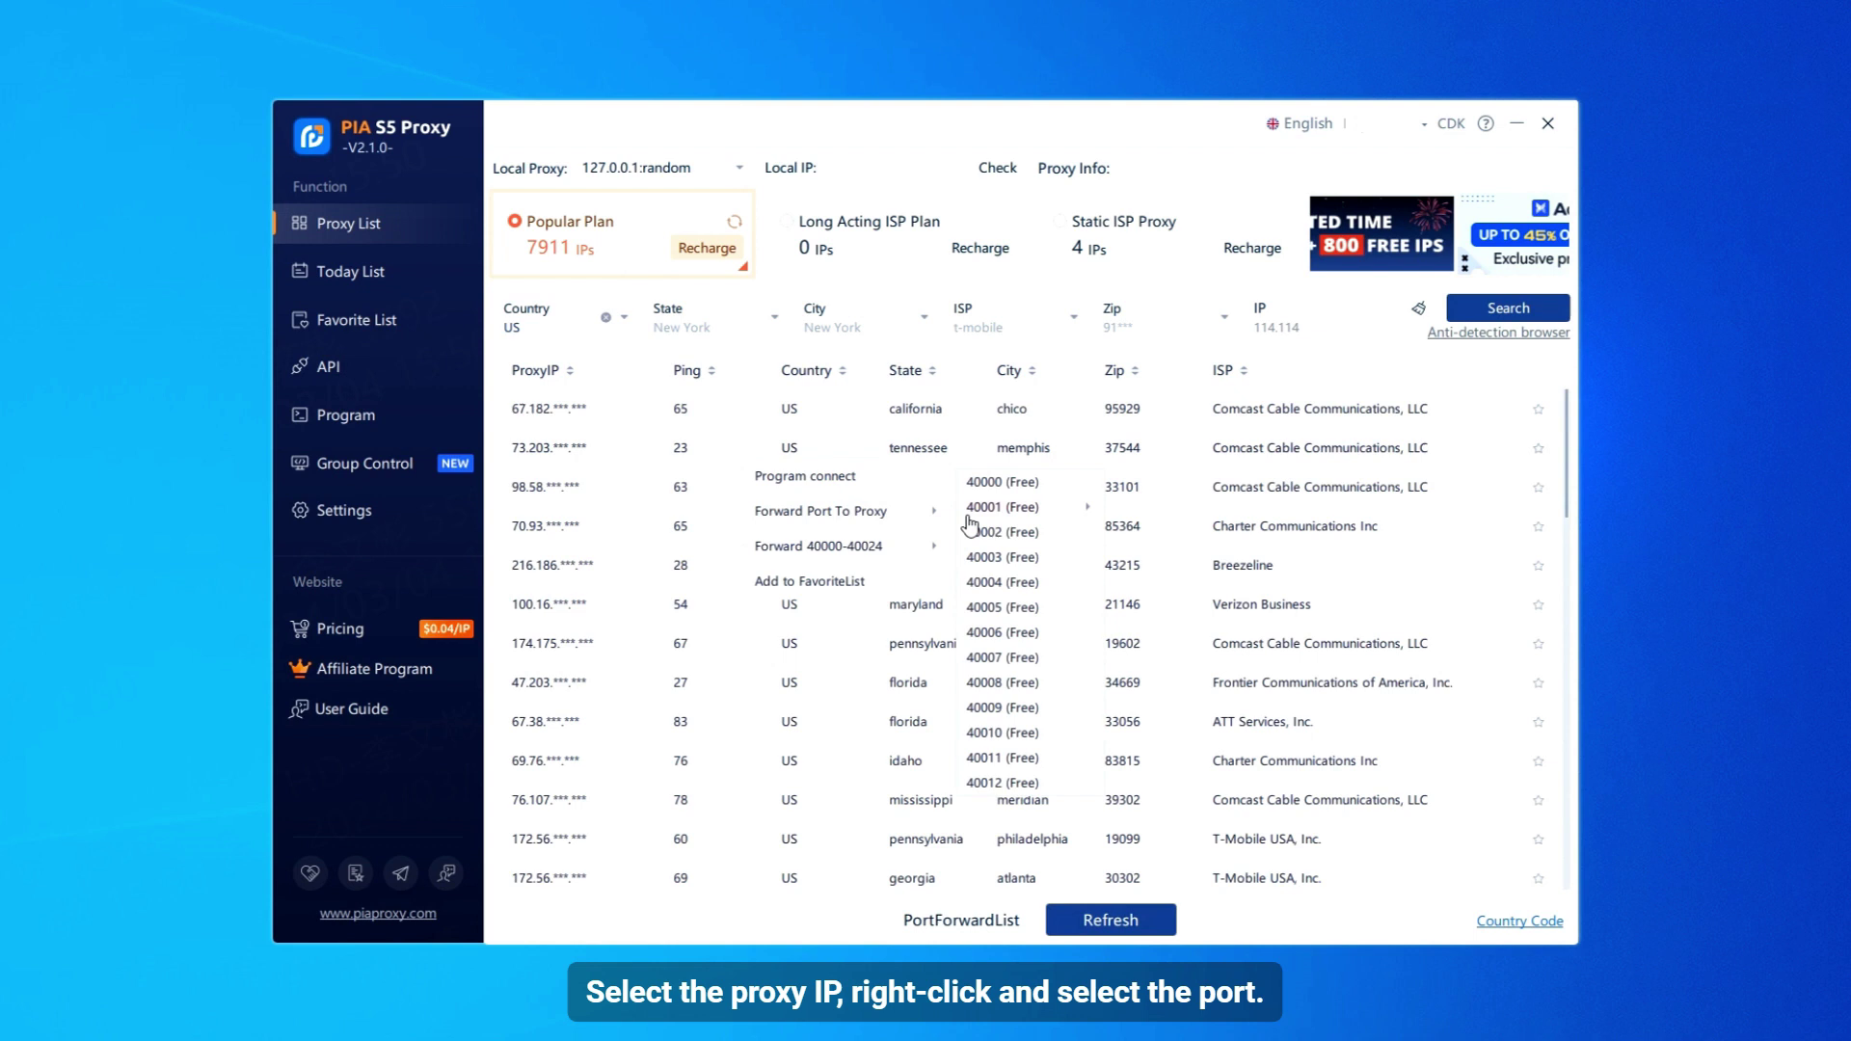
{"action": "left_click", "coordinate": [999, 533]}
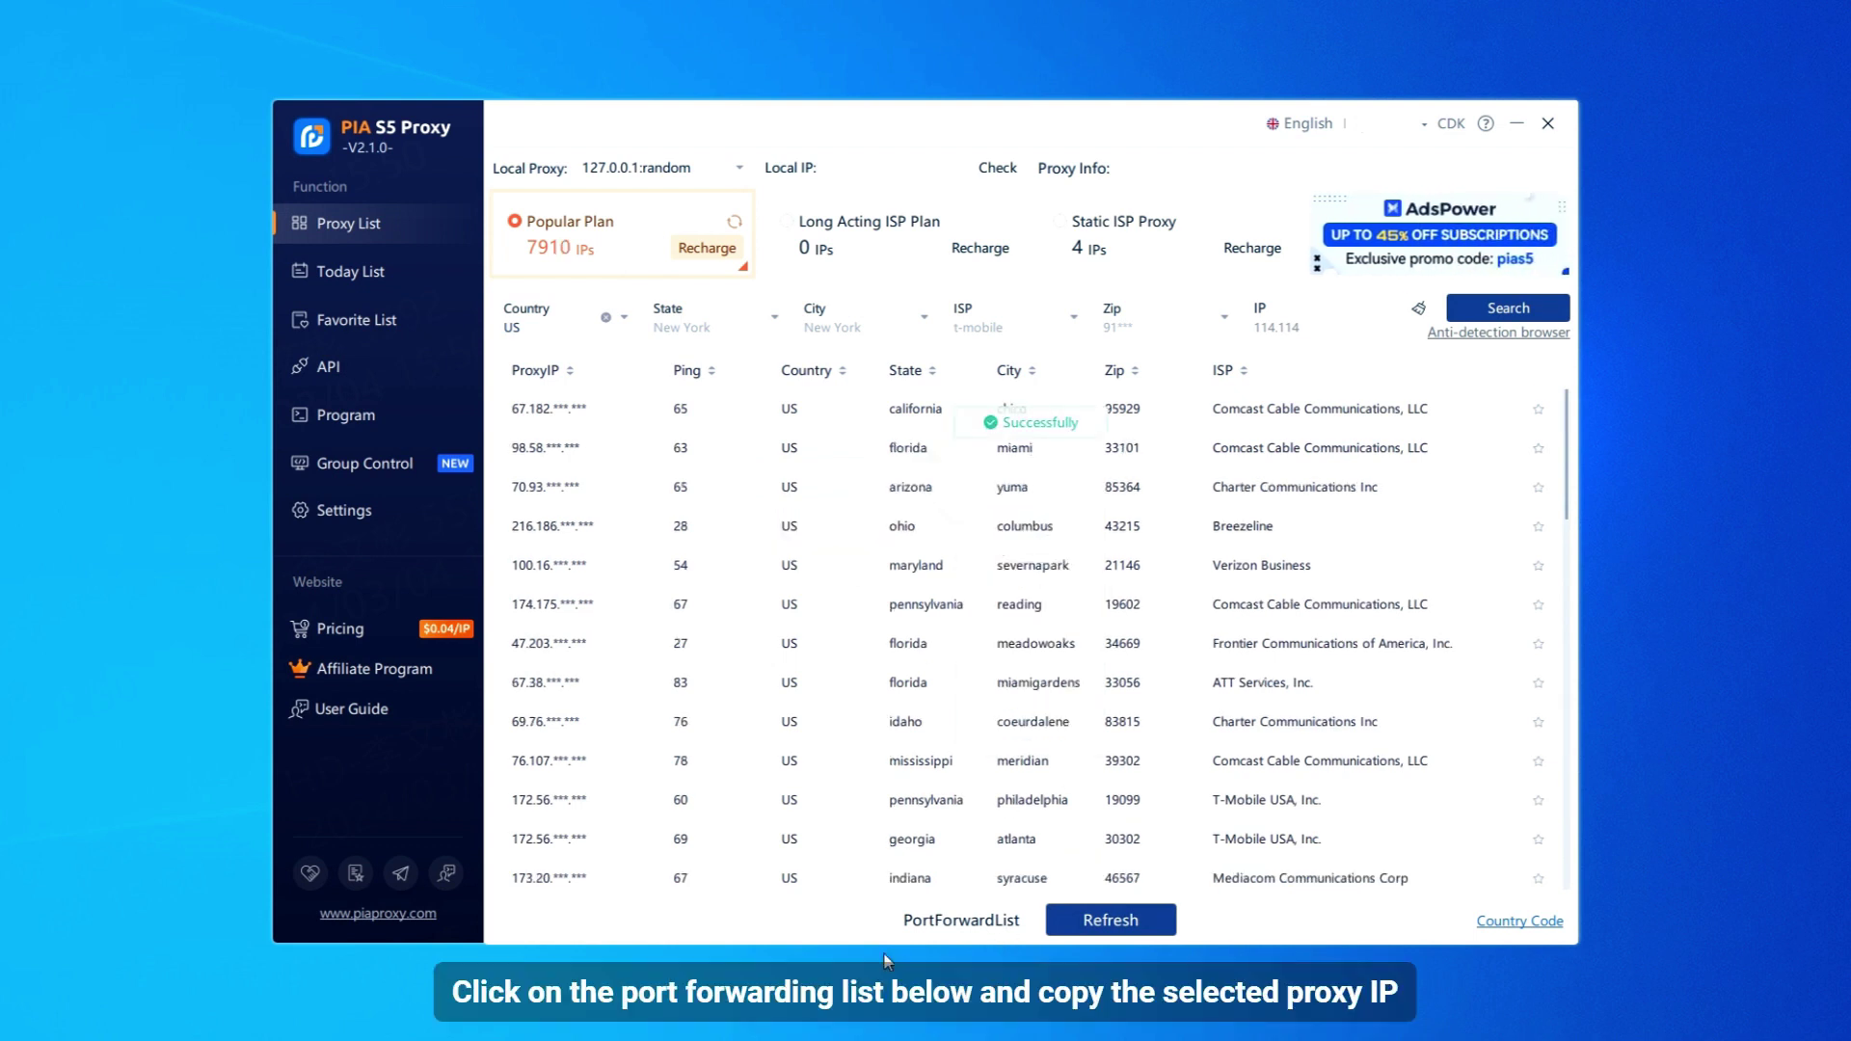
{"action": "left_click", "coordinate": [951, 928]}
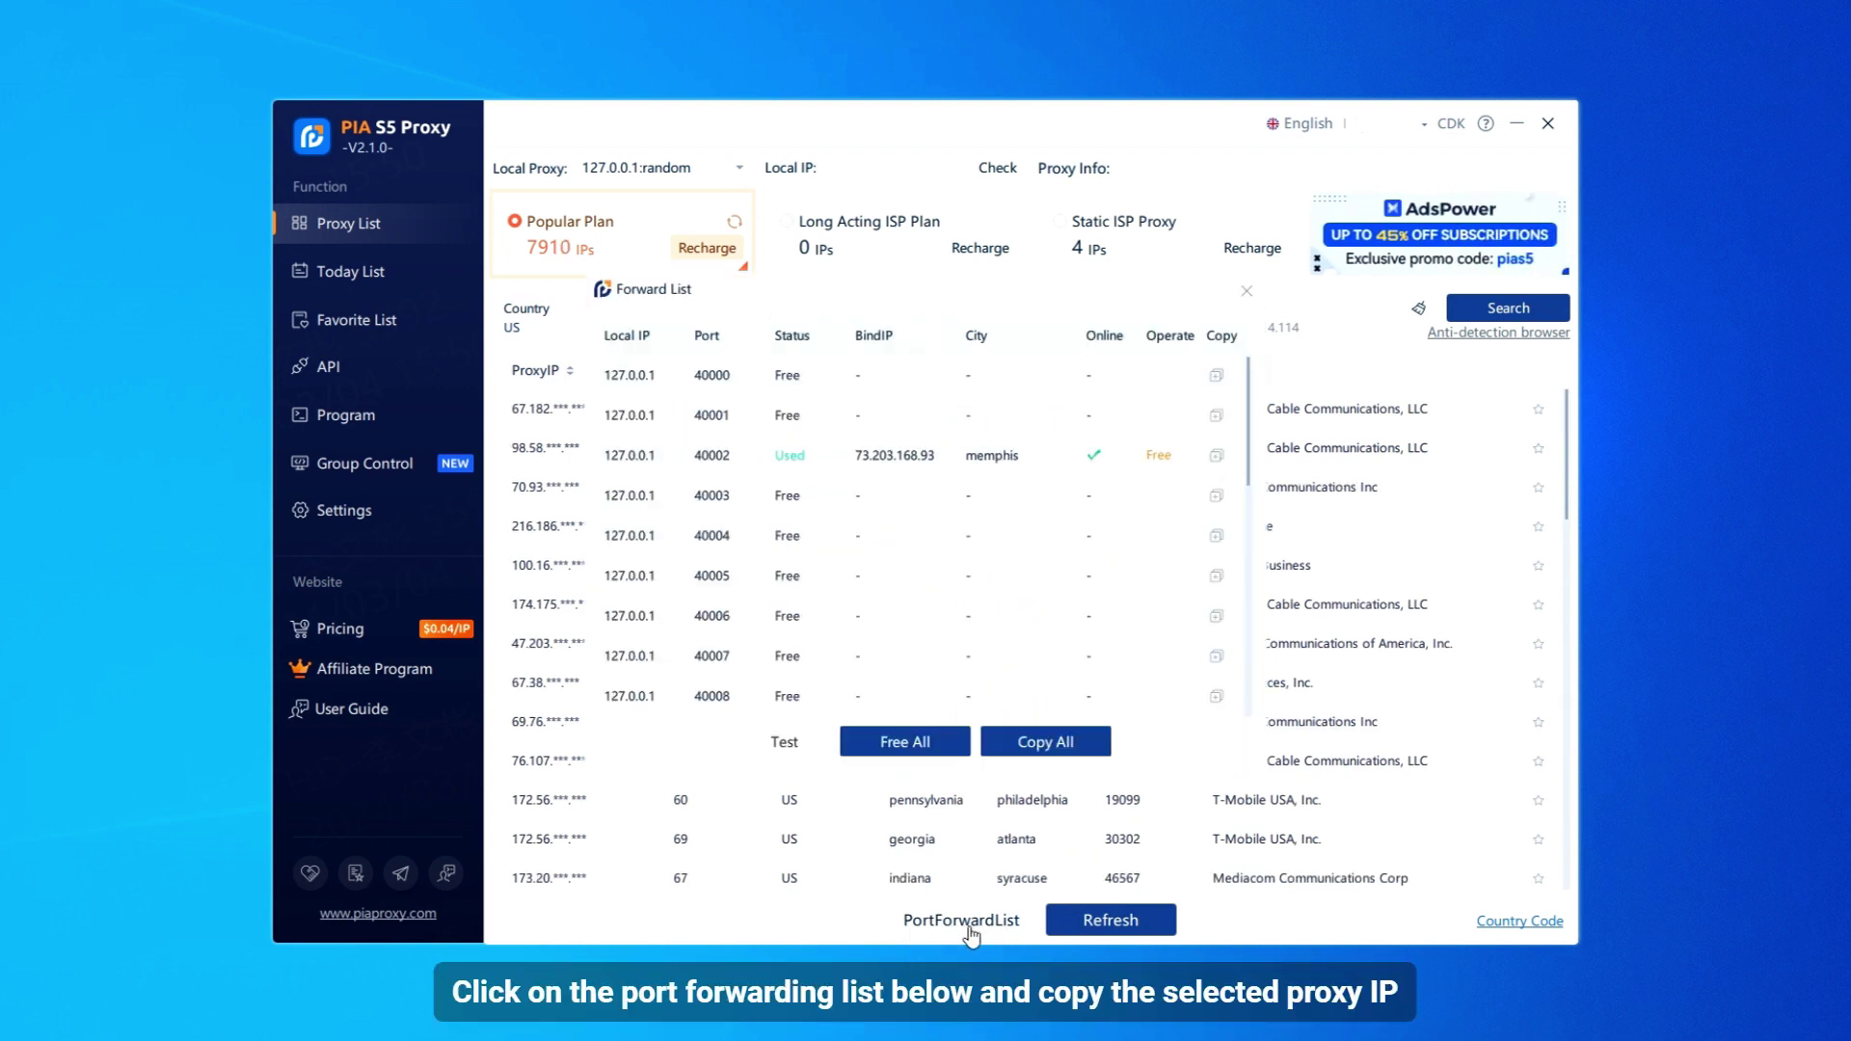
{"action": "left_click", "coordinate": [1215, 455]}
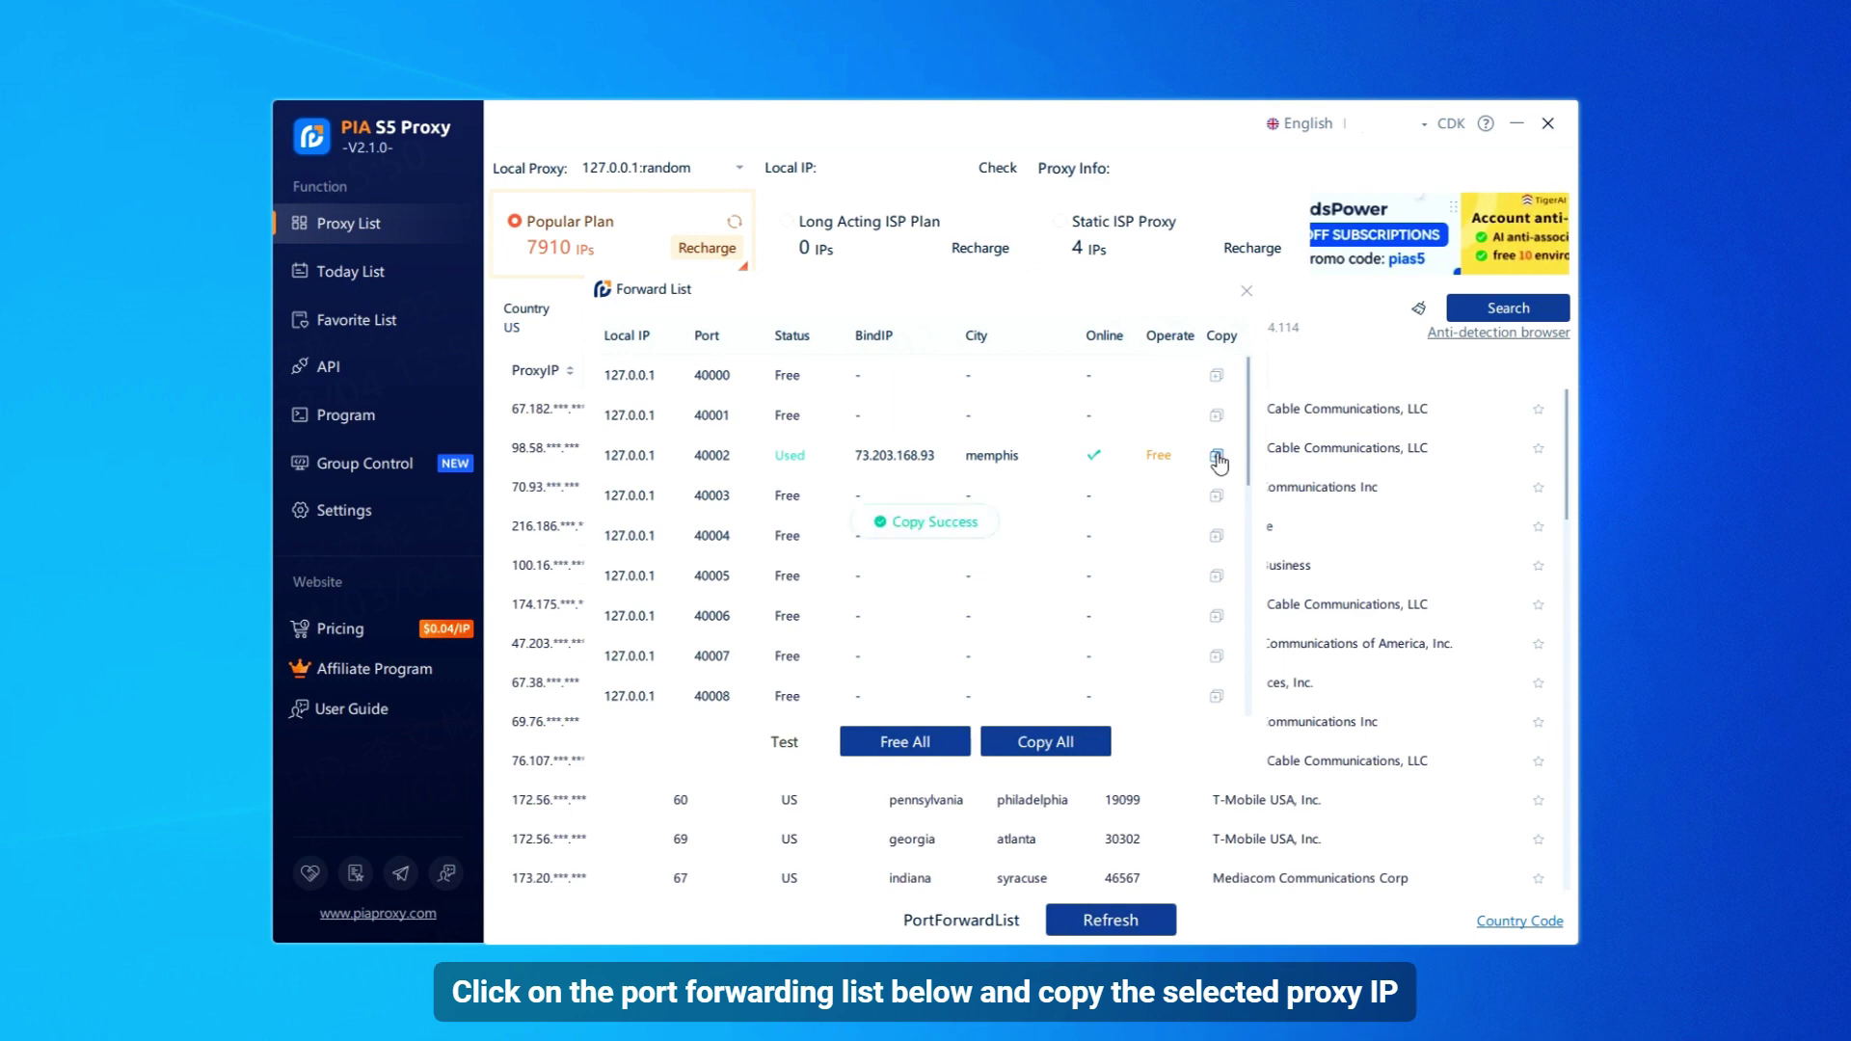
{"action": "left_click", "coordinate": [1250, 291]}
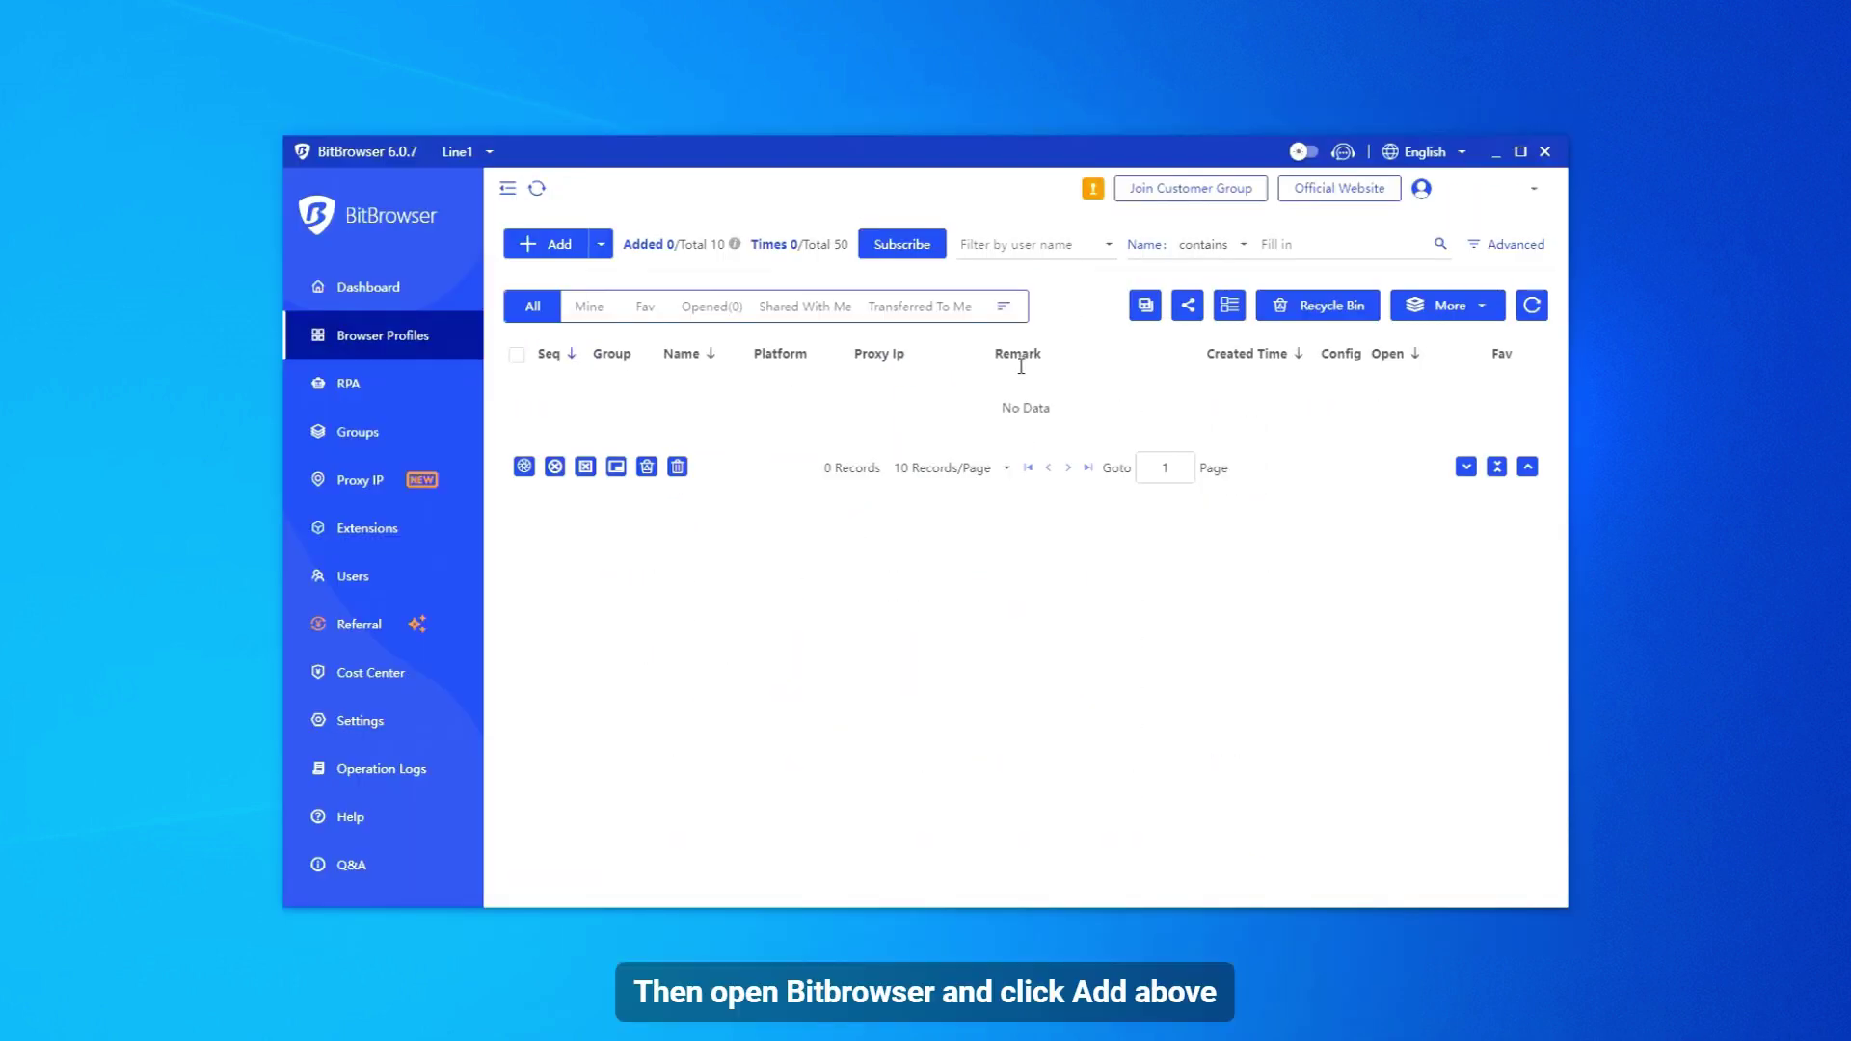
Add a new profile named PIA with proxy type Socks5.
{"action": "left_click", "coordinate": [544, 252]}
{"action": "left_click", "coordinate": [1097, 271]}
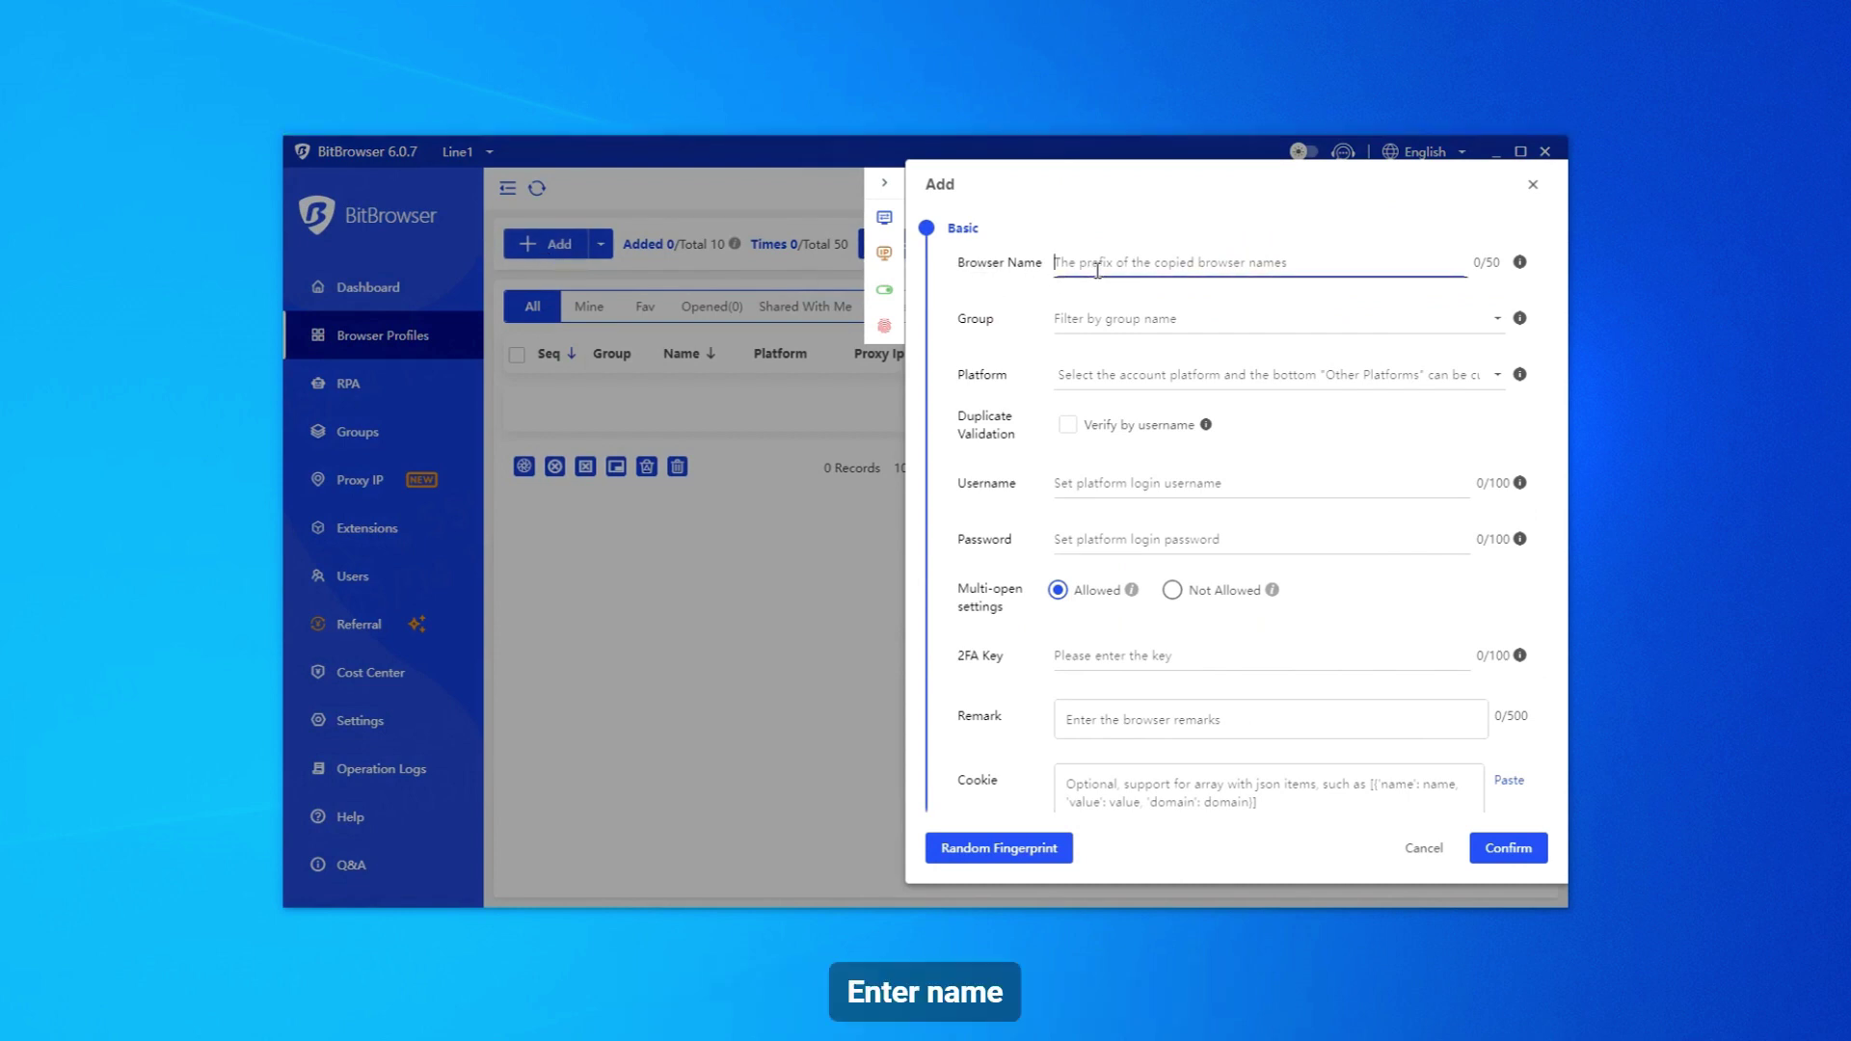
{"action": "type", "text": "PIA"}
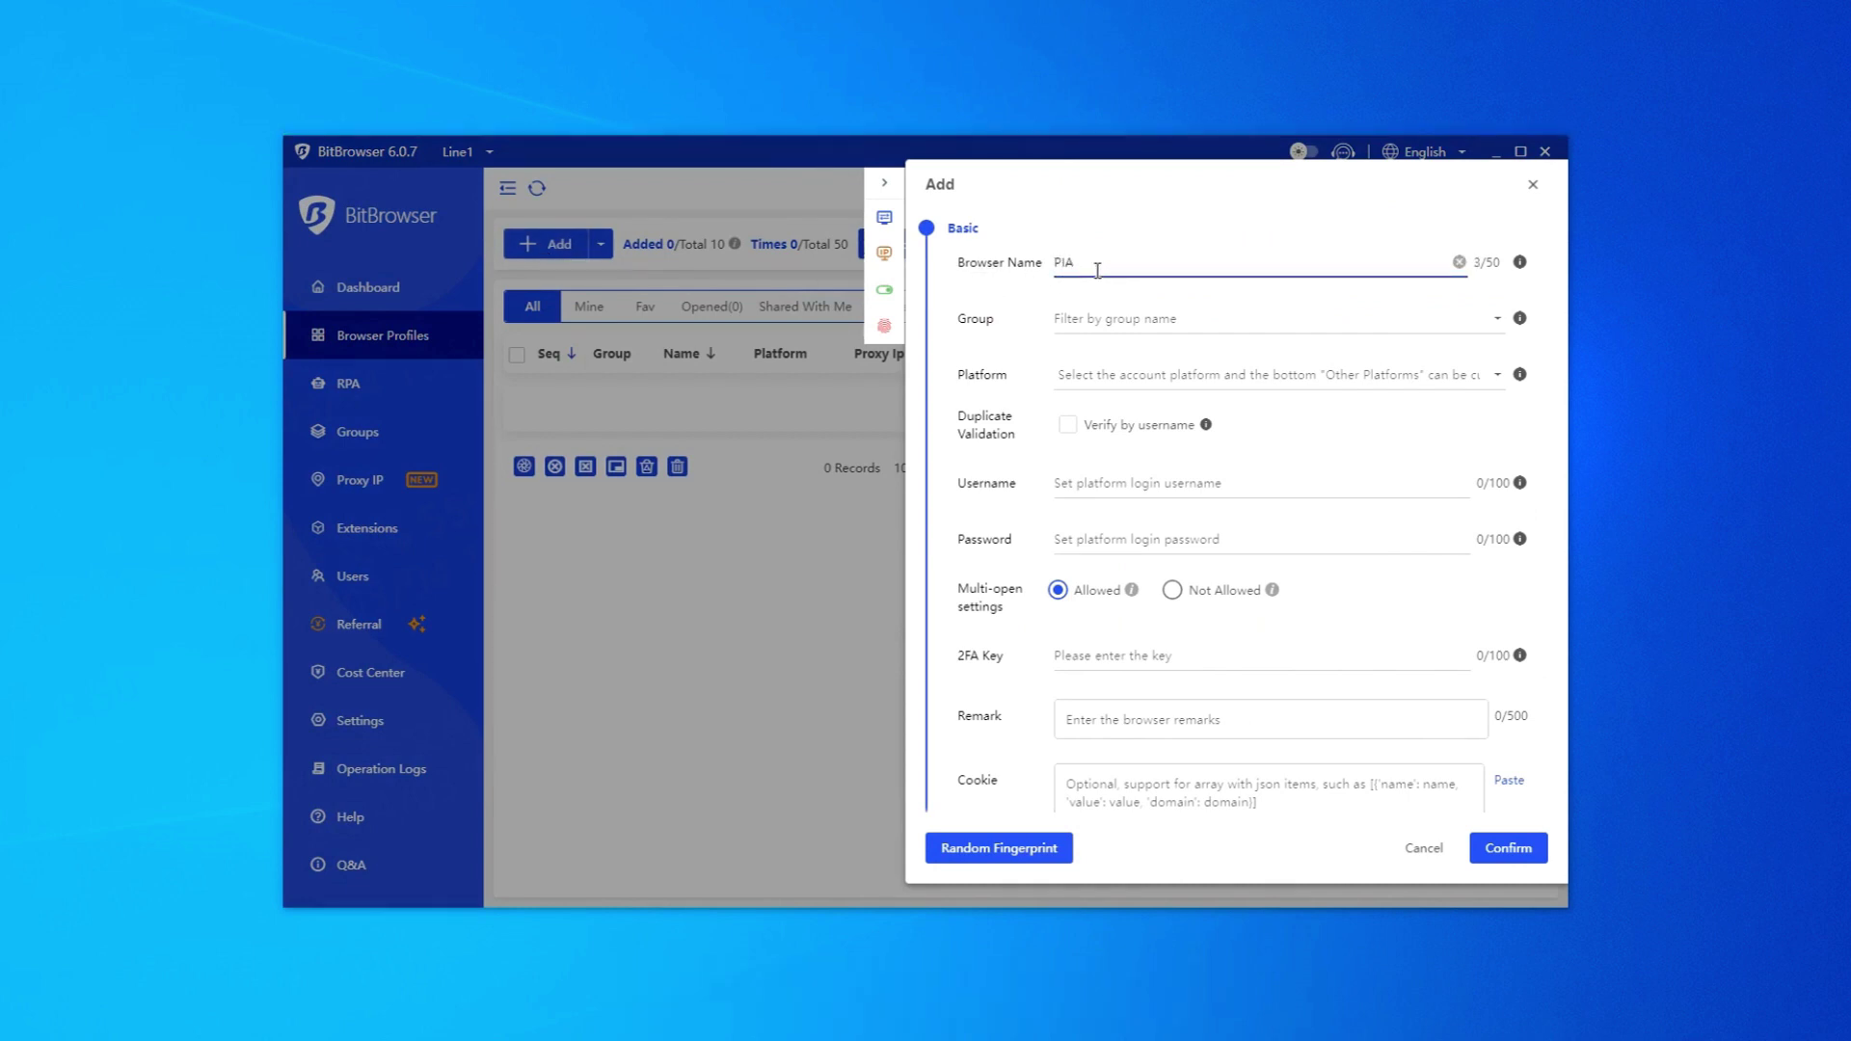
{"action": "scroll", "coordinate": [1153, 353], "scroll_direction": "down", "scroll_amount": 5}
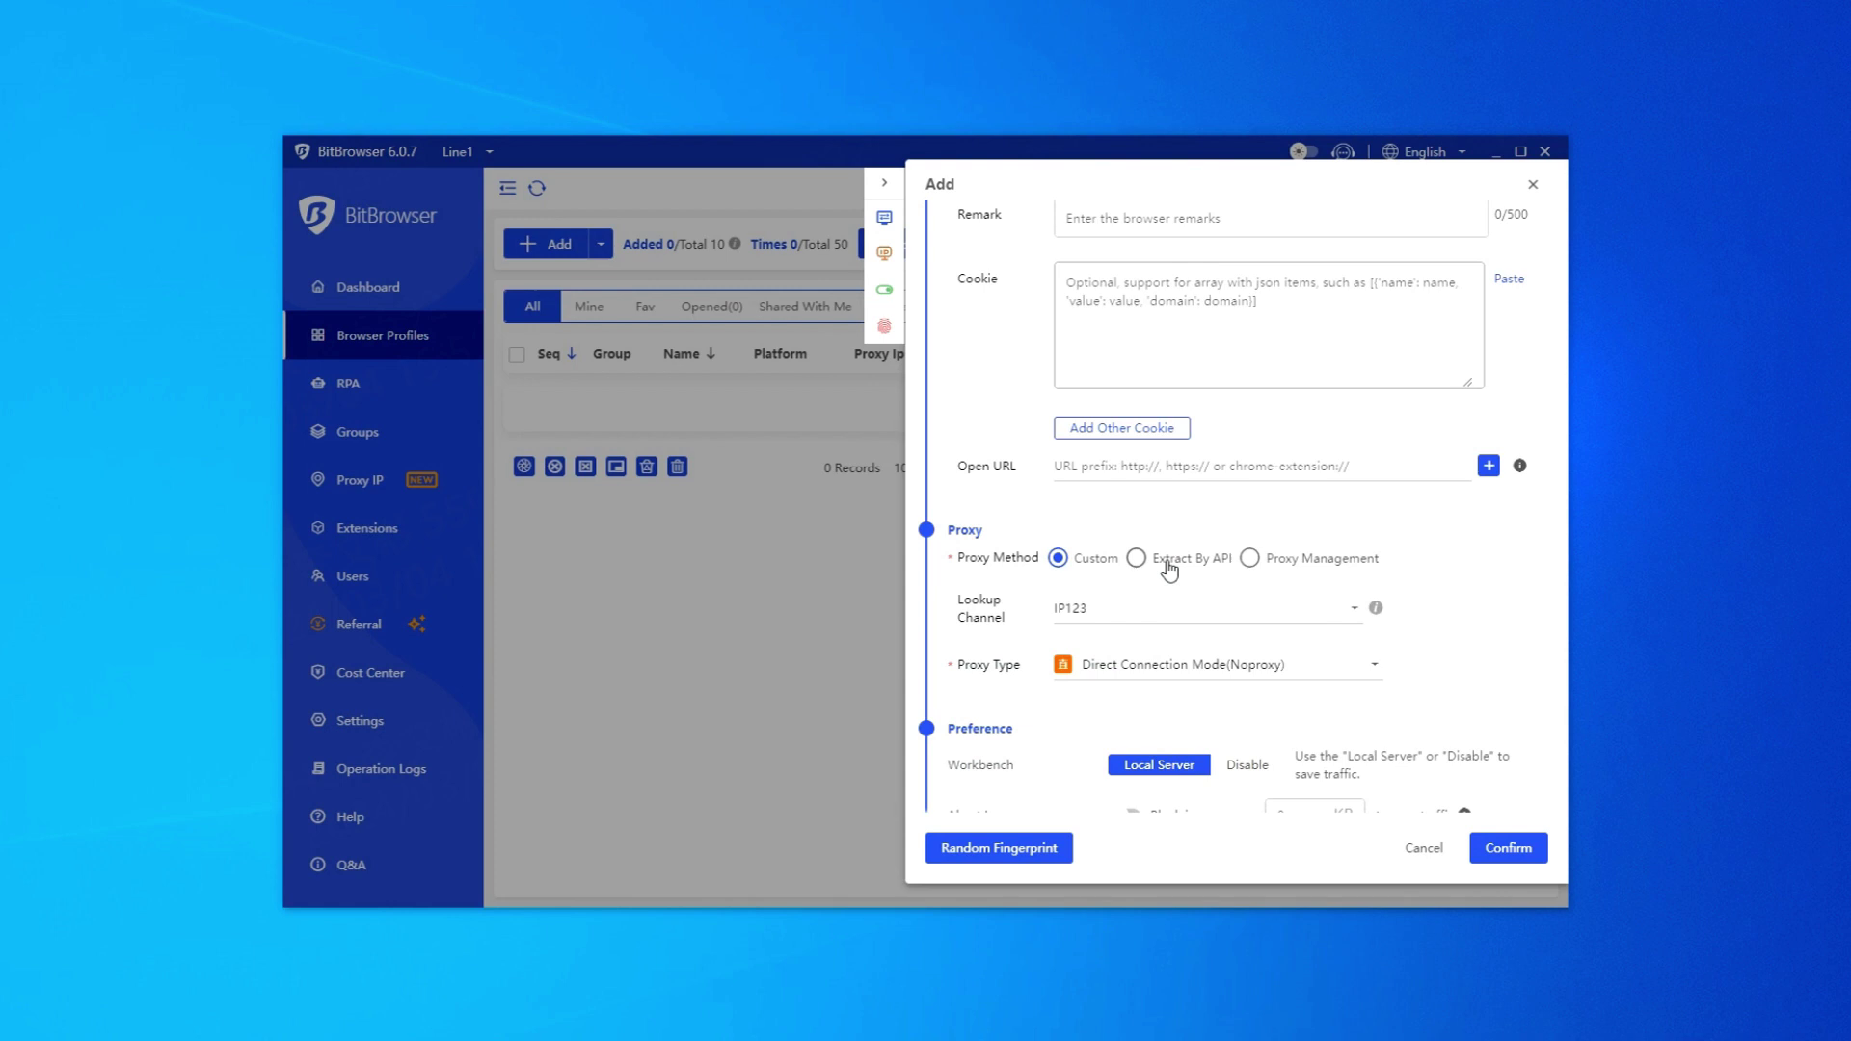
{"action": "scroll", "coordinate": [960, 577], "scroll_direction": "down", "scroll_amount": 1}
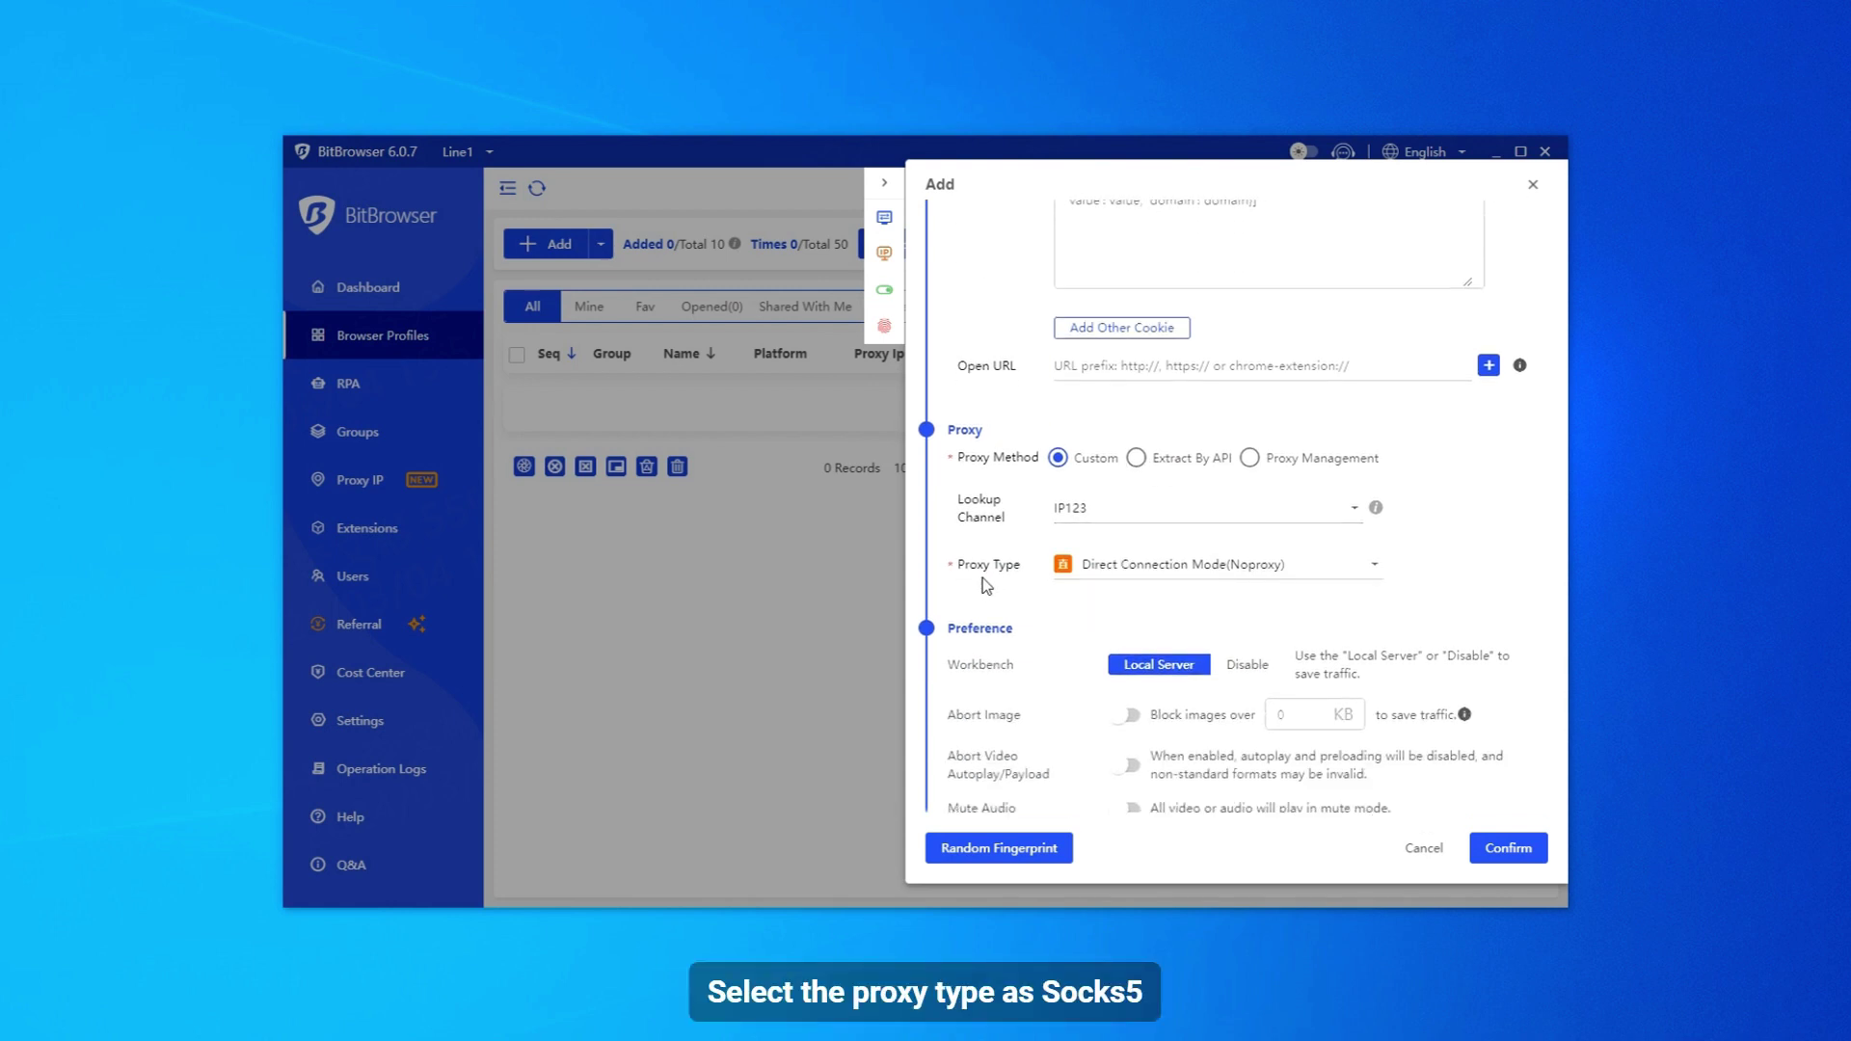
{"action": "left_click", "coordinate": [1128, 566]}
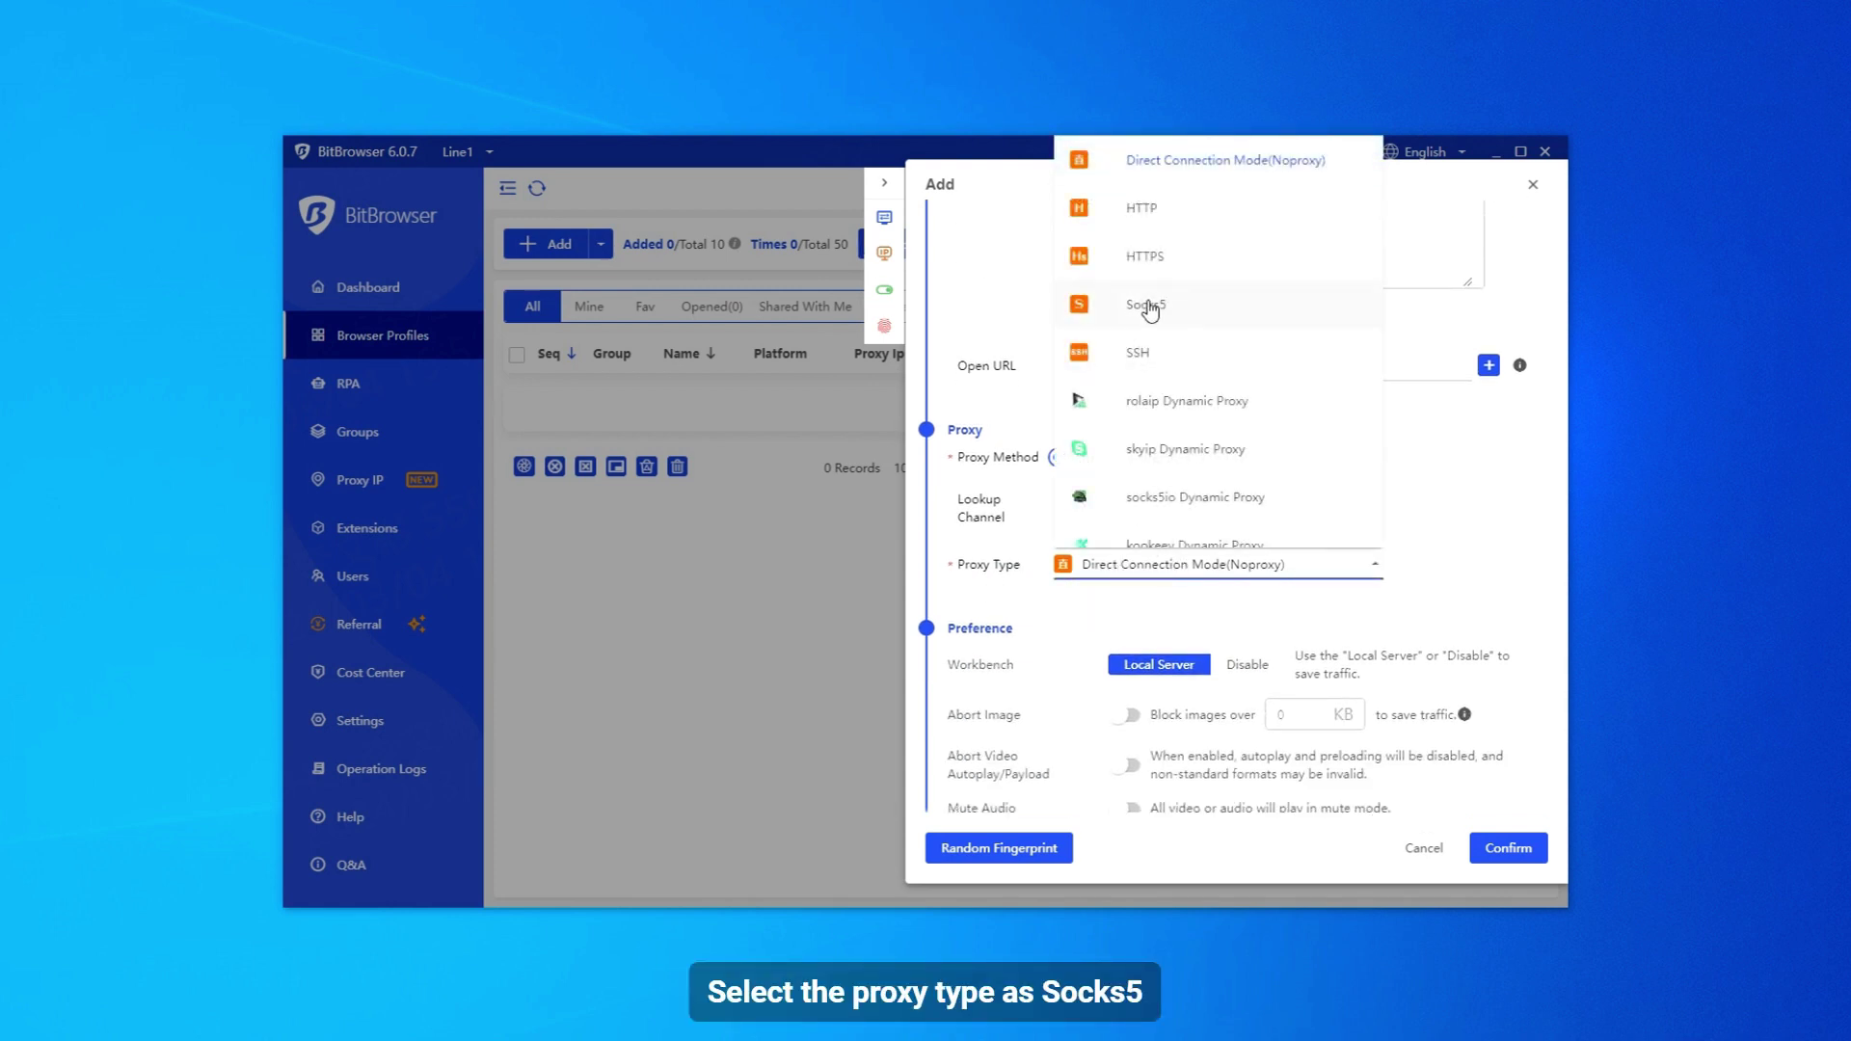
{"action": "left_click", "coordinate": [1149, 307]}
Enter proxy host 127.0.0.1 and port 40002, then check the proxy connection.
{"action": "scroll", "coordinate": [1210, 528], "scroll_direction": "down", "scroll_amount": 1}
{"action": "left_click", "coordinate": [1102, 567]}
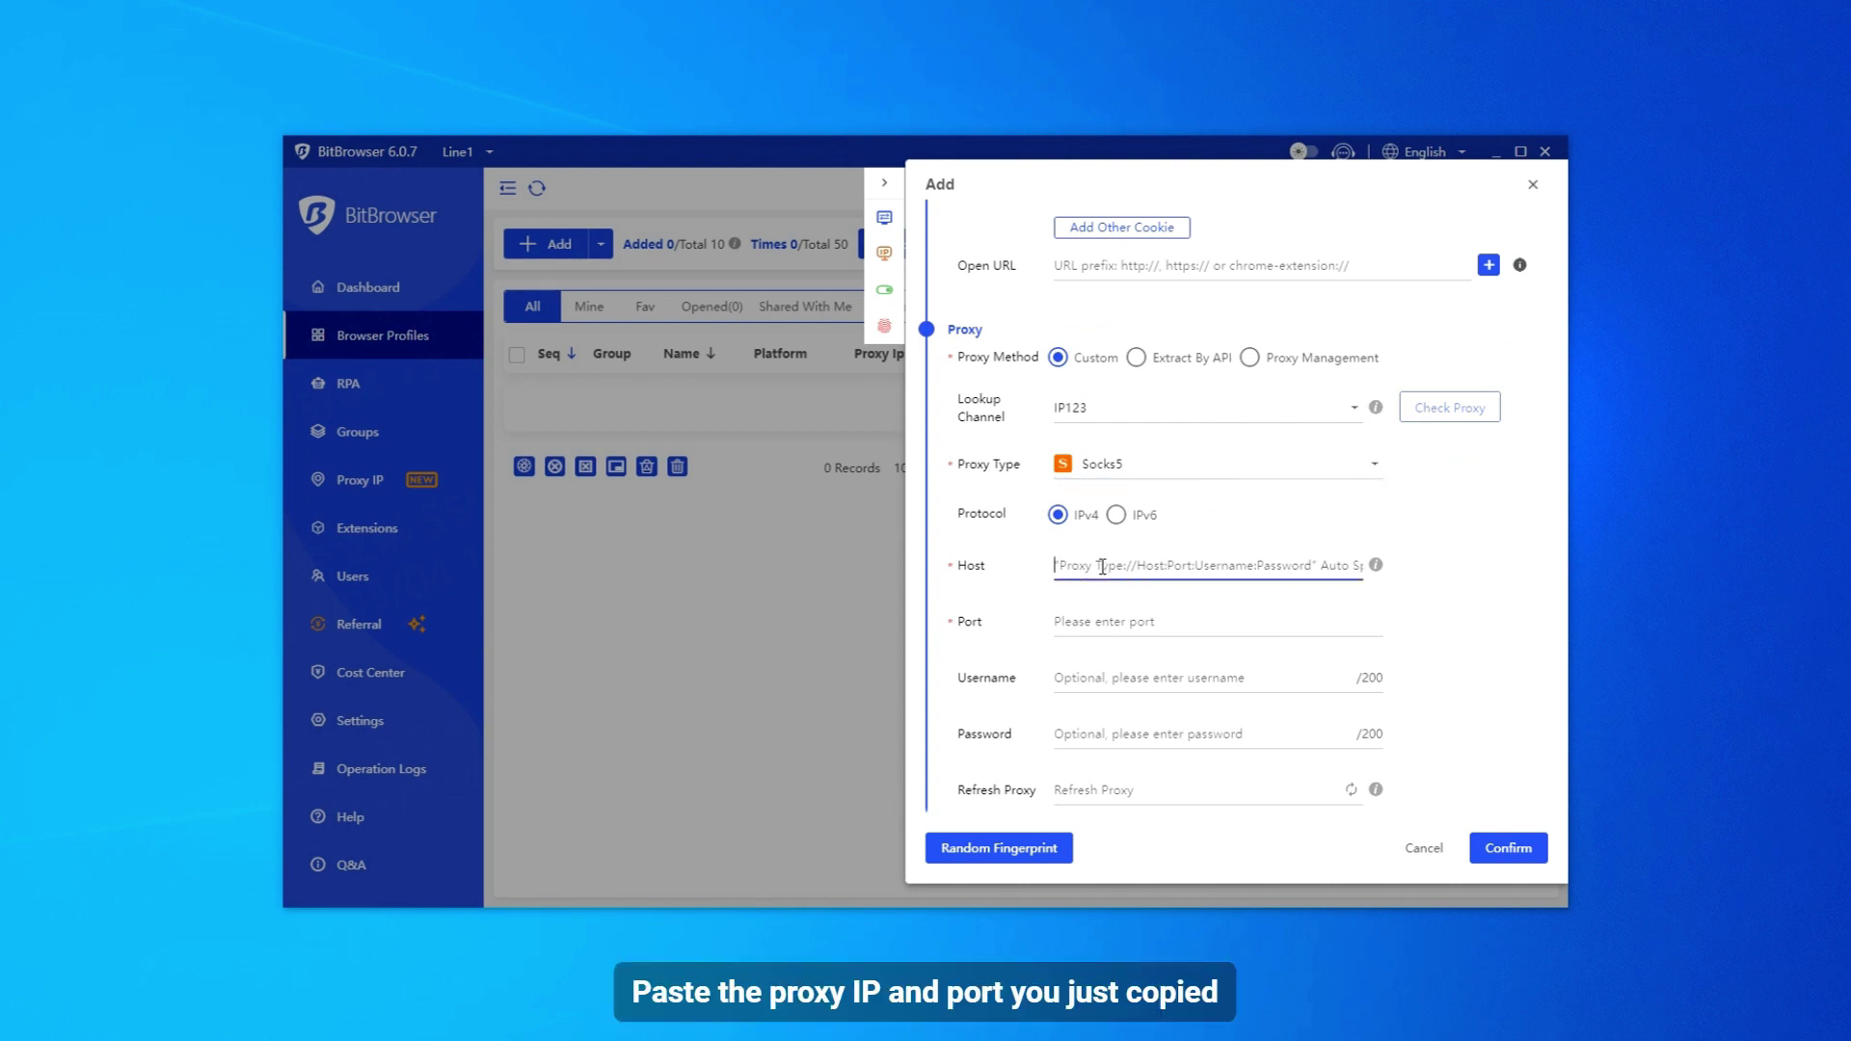
{"action": "type", "text": "127.0.0.1:40002"}
{"action": "left_click_drag", "start_coordinate": [1143, 564], "coordinate": [1106, 564]}
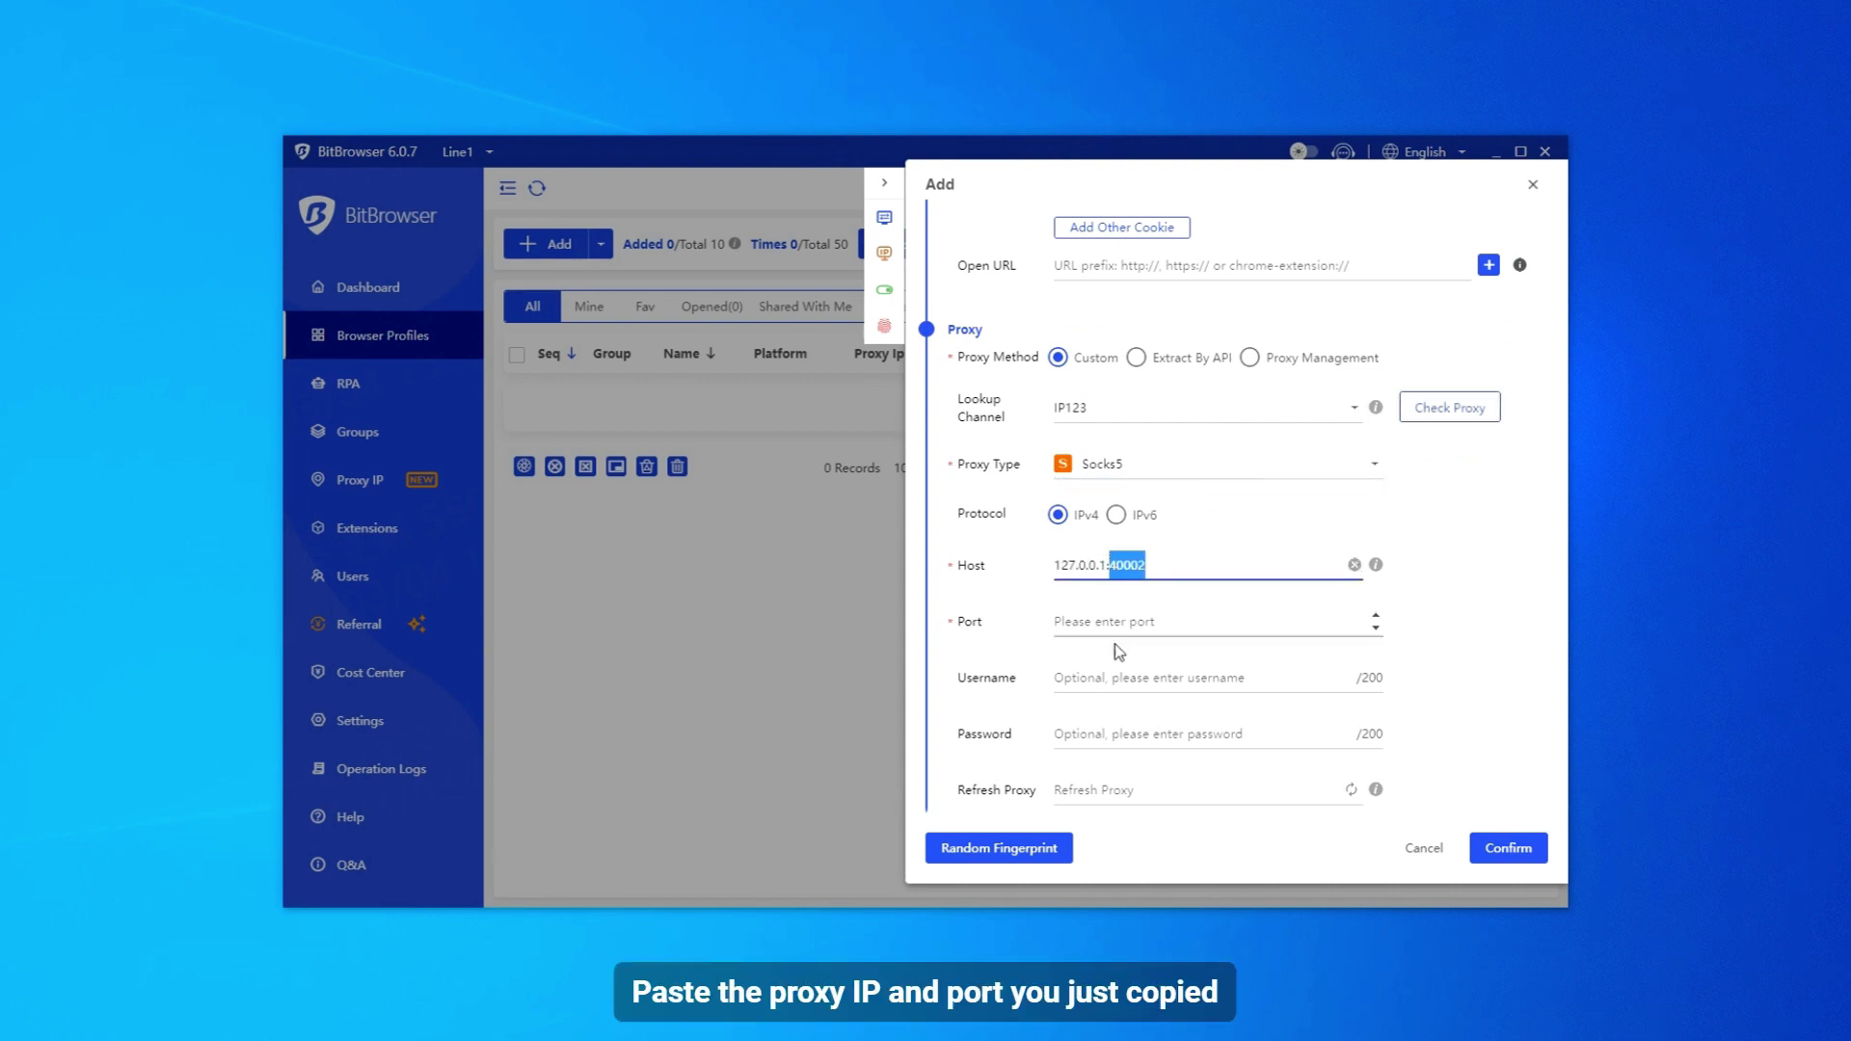
{"action": "key", "text": "ctrl+x"}
{"action": "left_click", "coordinate": [1104, 617]}
{"action": "key", "text": "ctrl+v"}
{"action": "left_click", "coordinate": [1157, 566]}
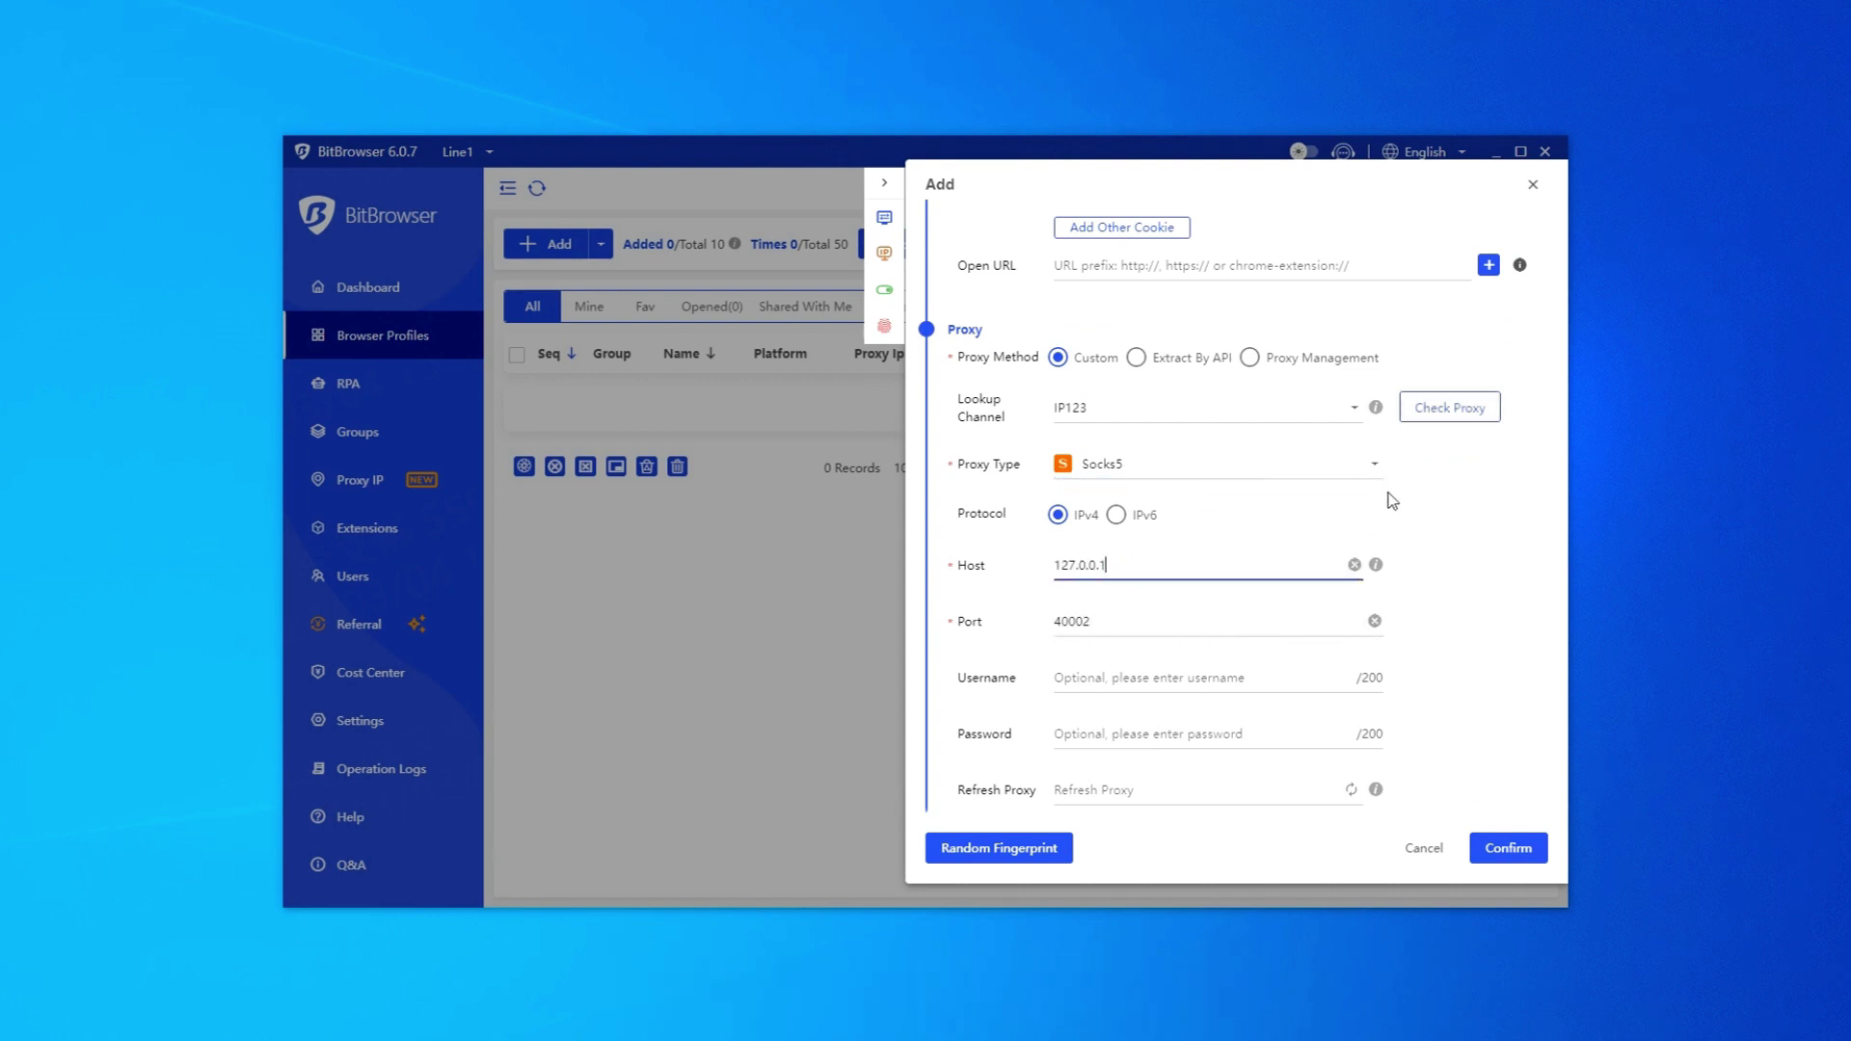
{"action": "left_click", "coordinate": [1461, 416]}
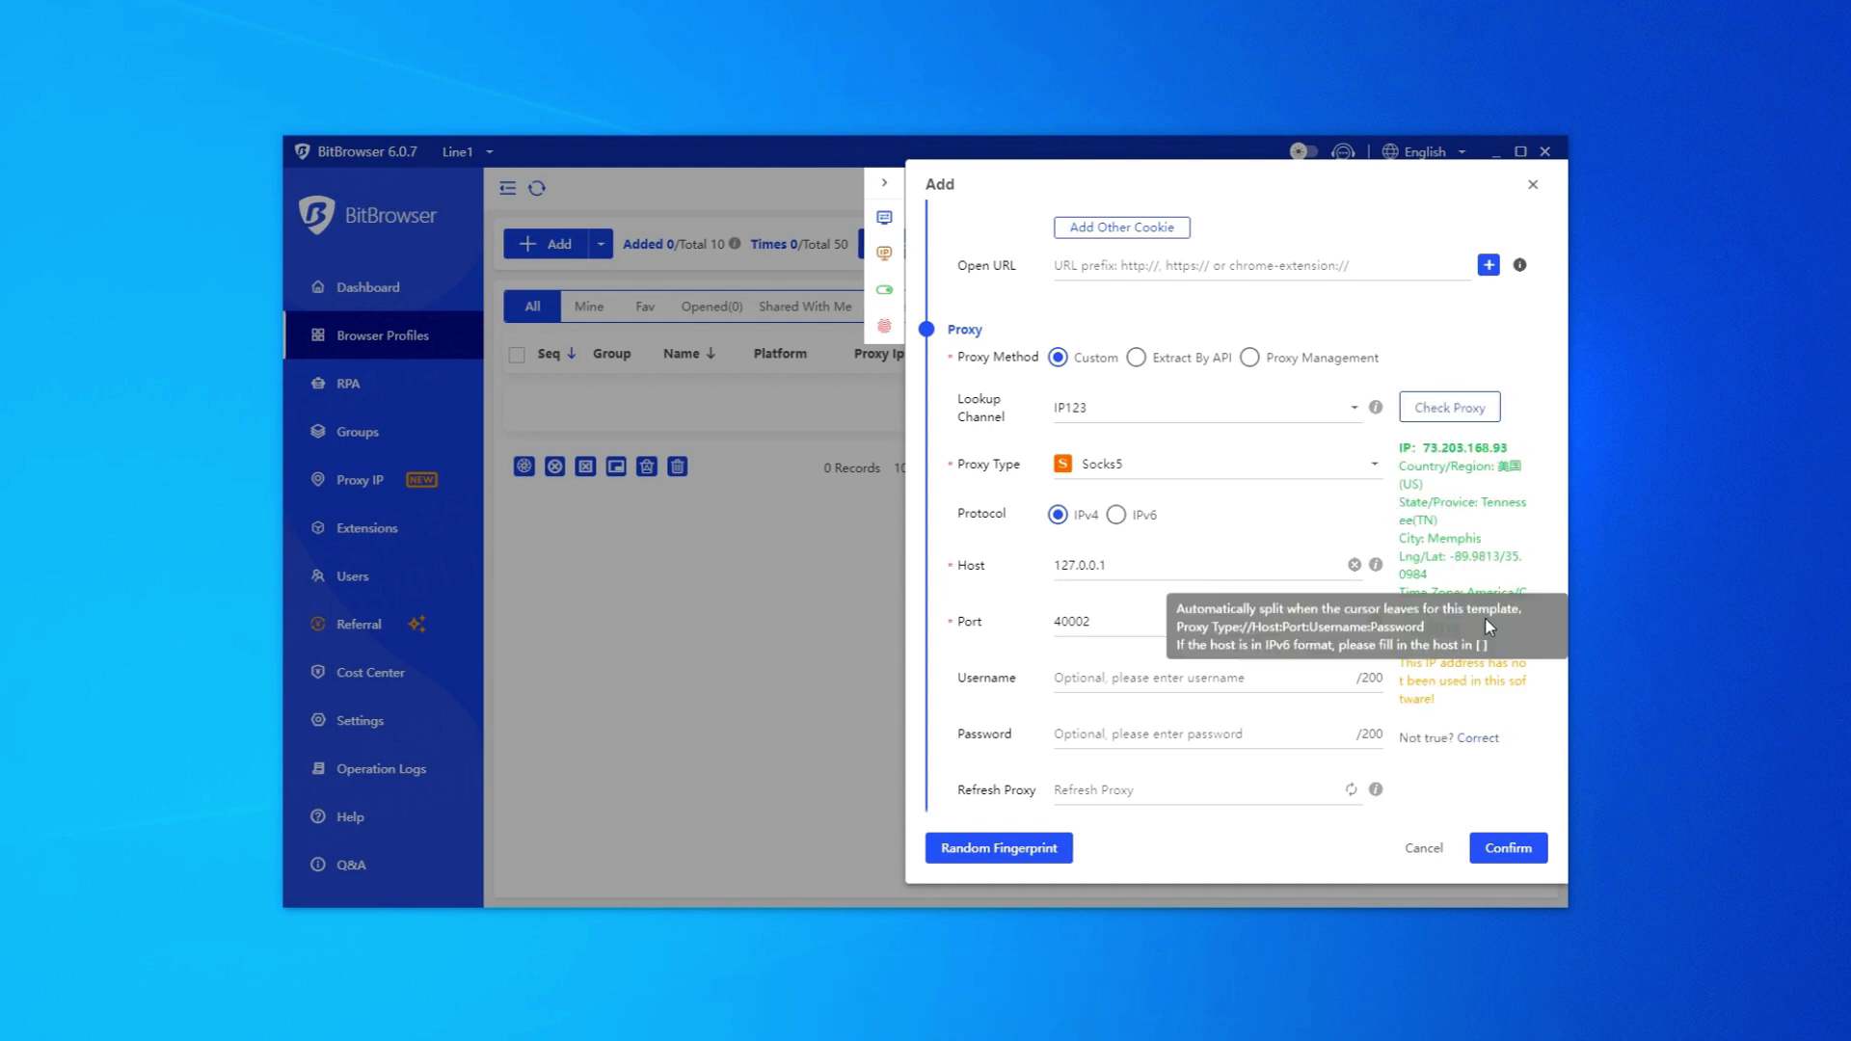
Save and launch the PIA profile, confirming on ipinfo.io a Memphis, Tennessee IP.
{"action": "left_click", "coordinate": [1504, 849]}
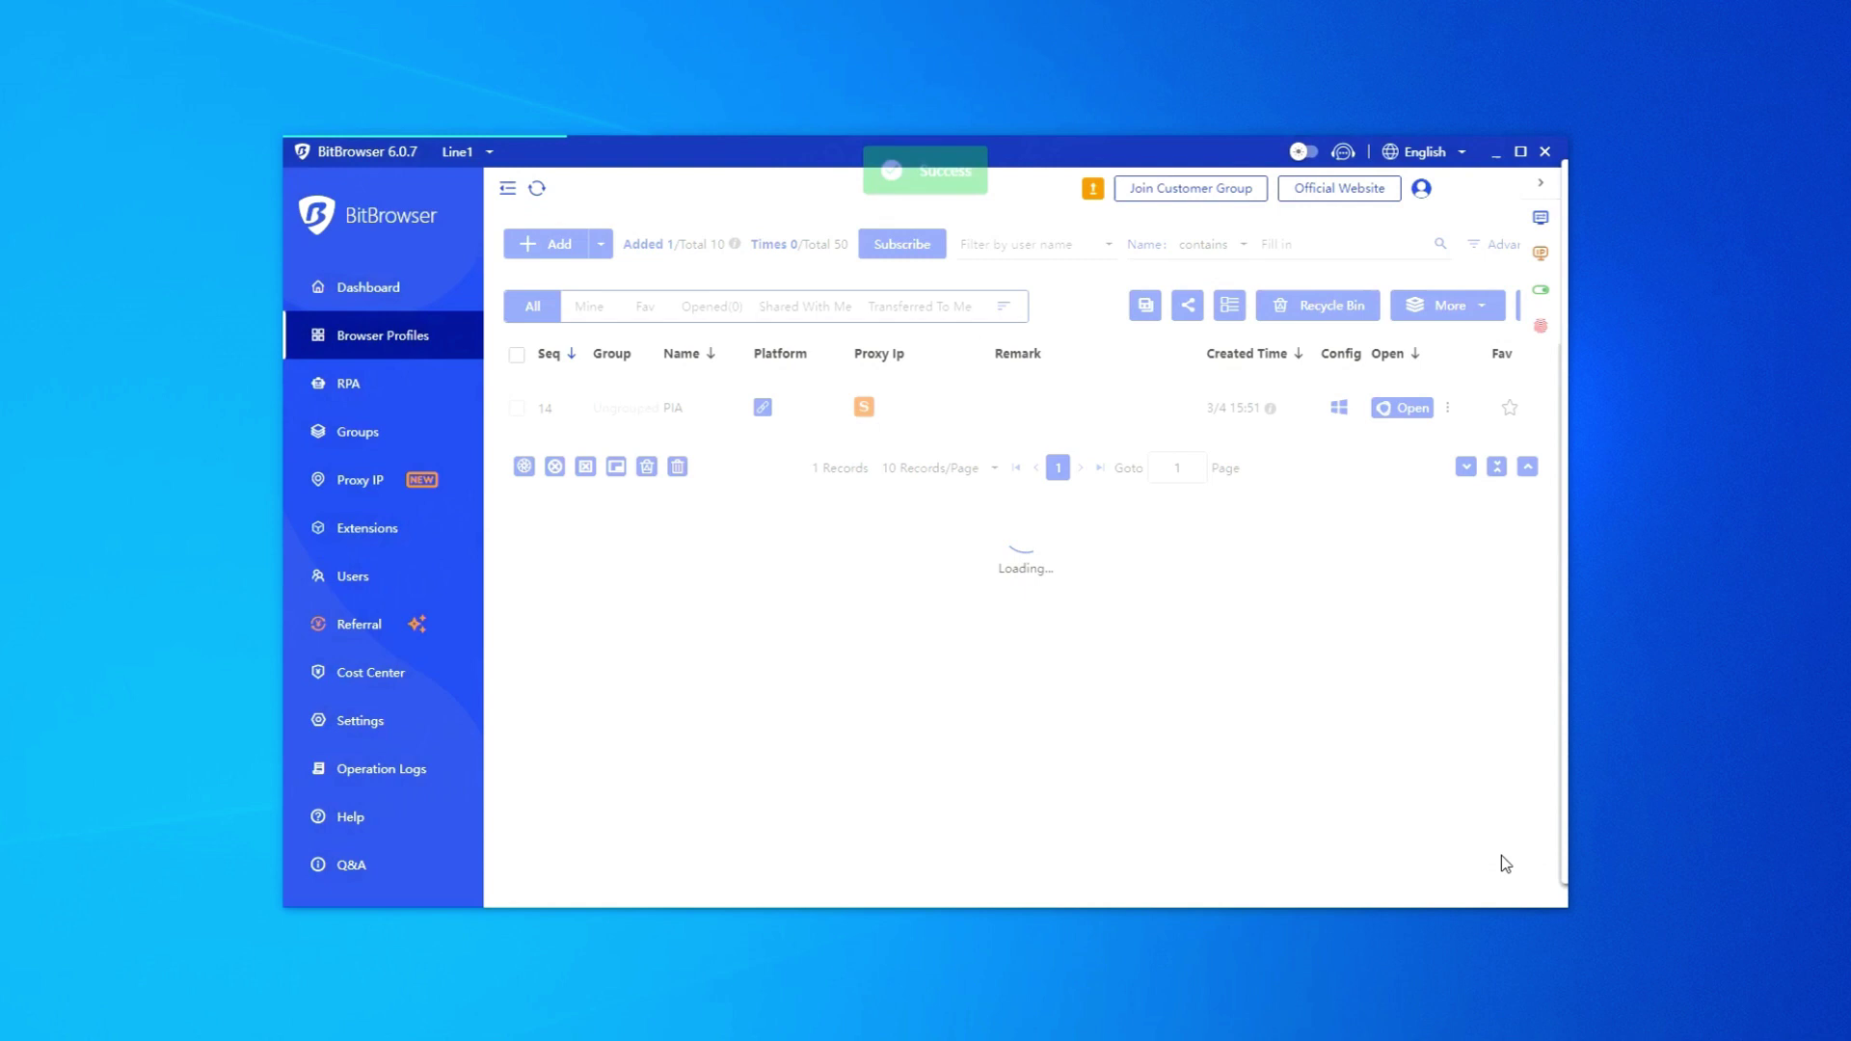
{"action": "left_click", "coordinate": [1399, 409]}
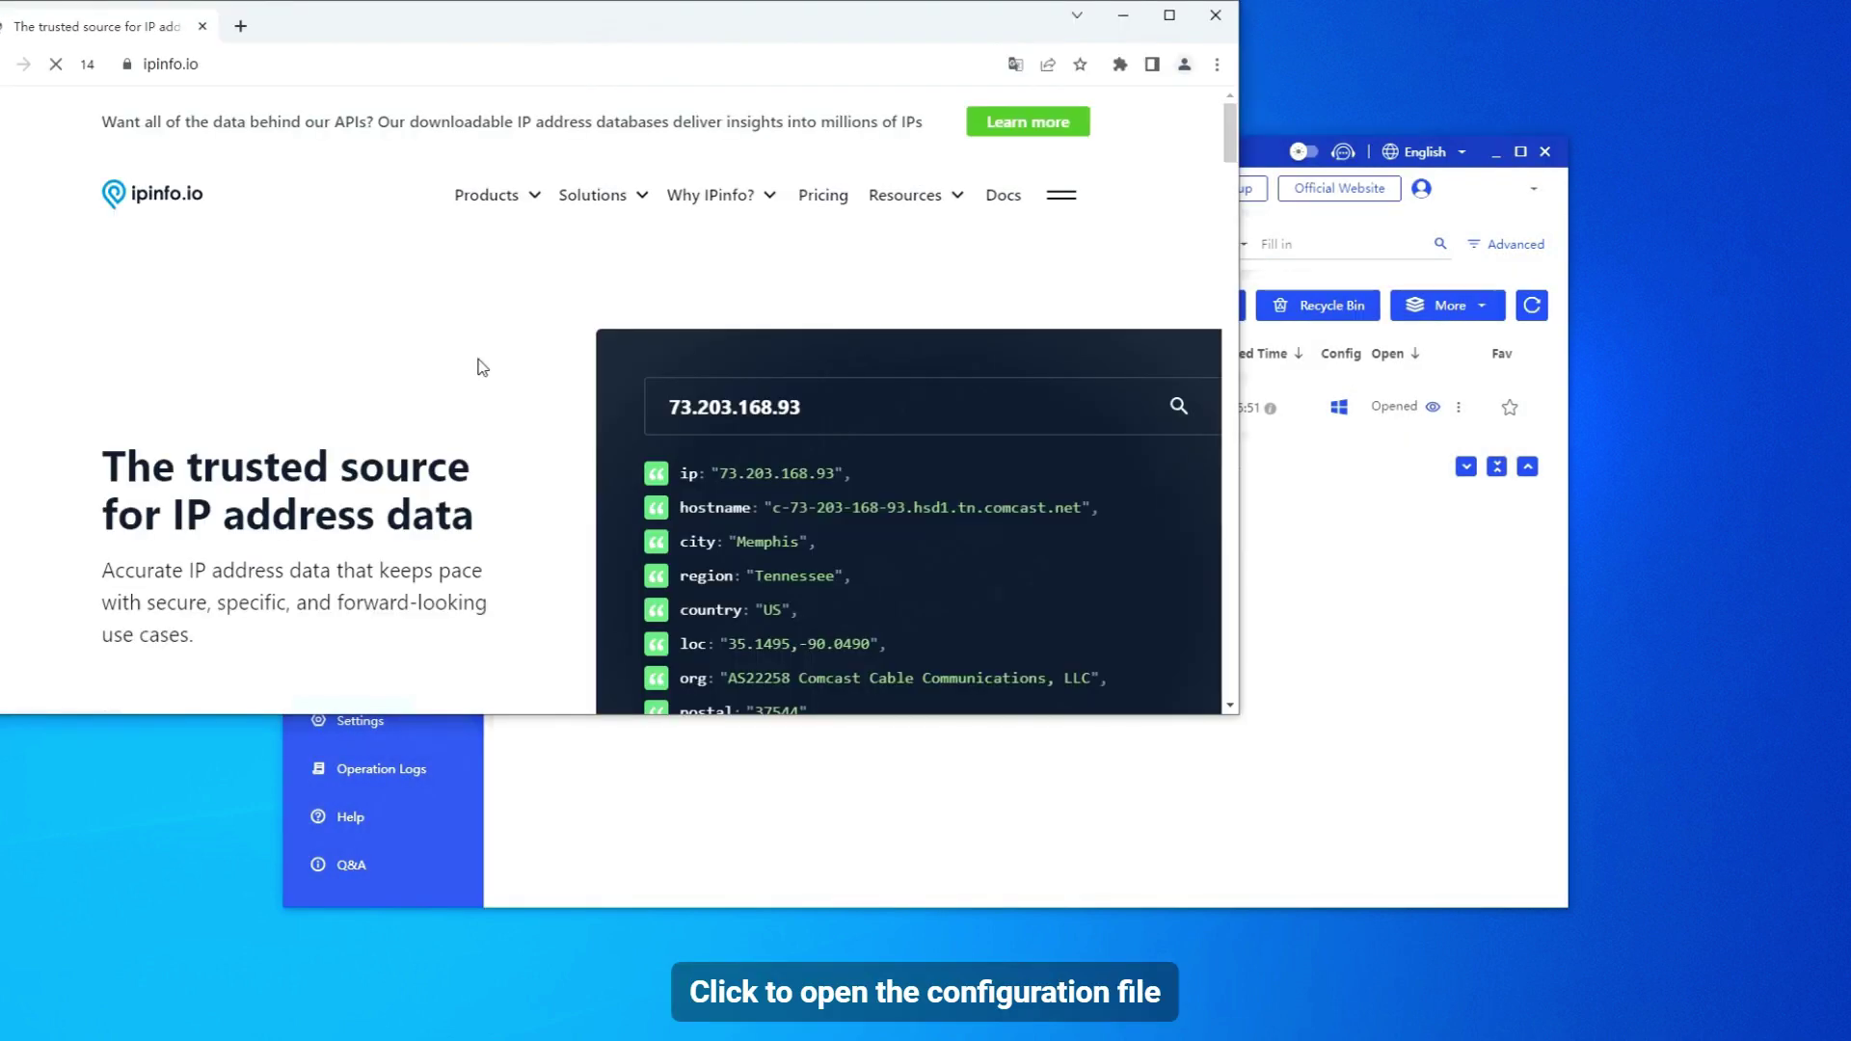
{"action": "scroll", "coordinate": [583, 366], "scroll_direction": "down", "scroll_amount": 1}
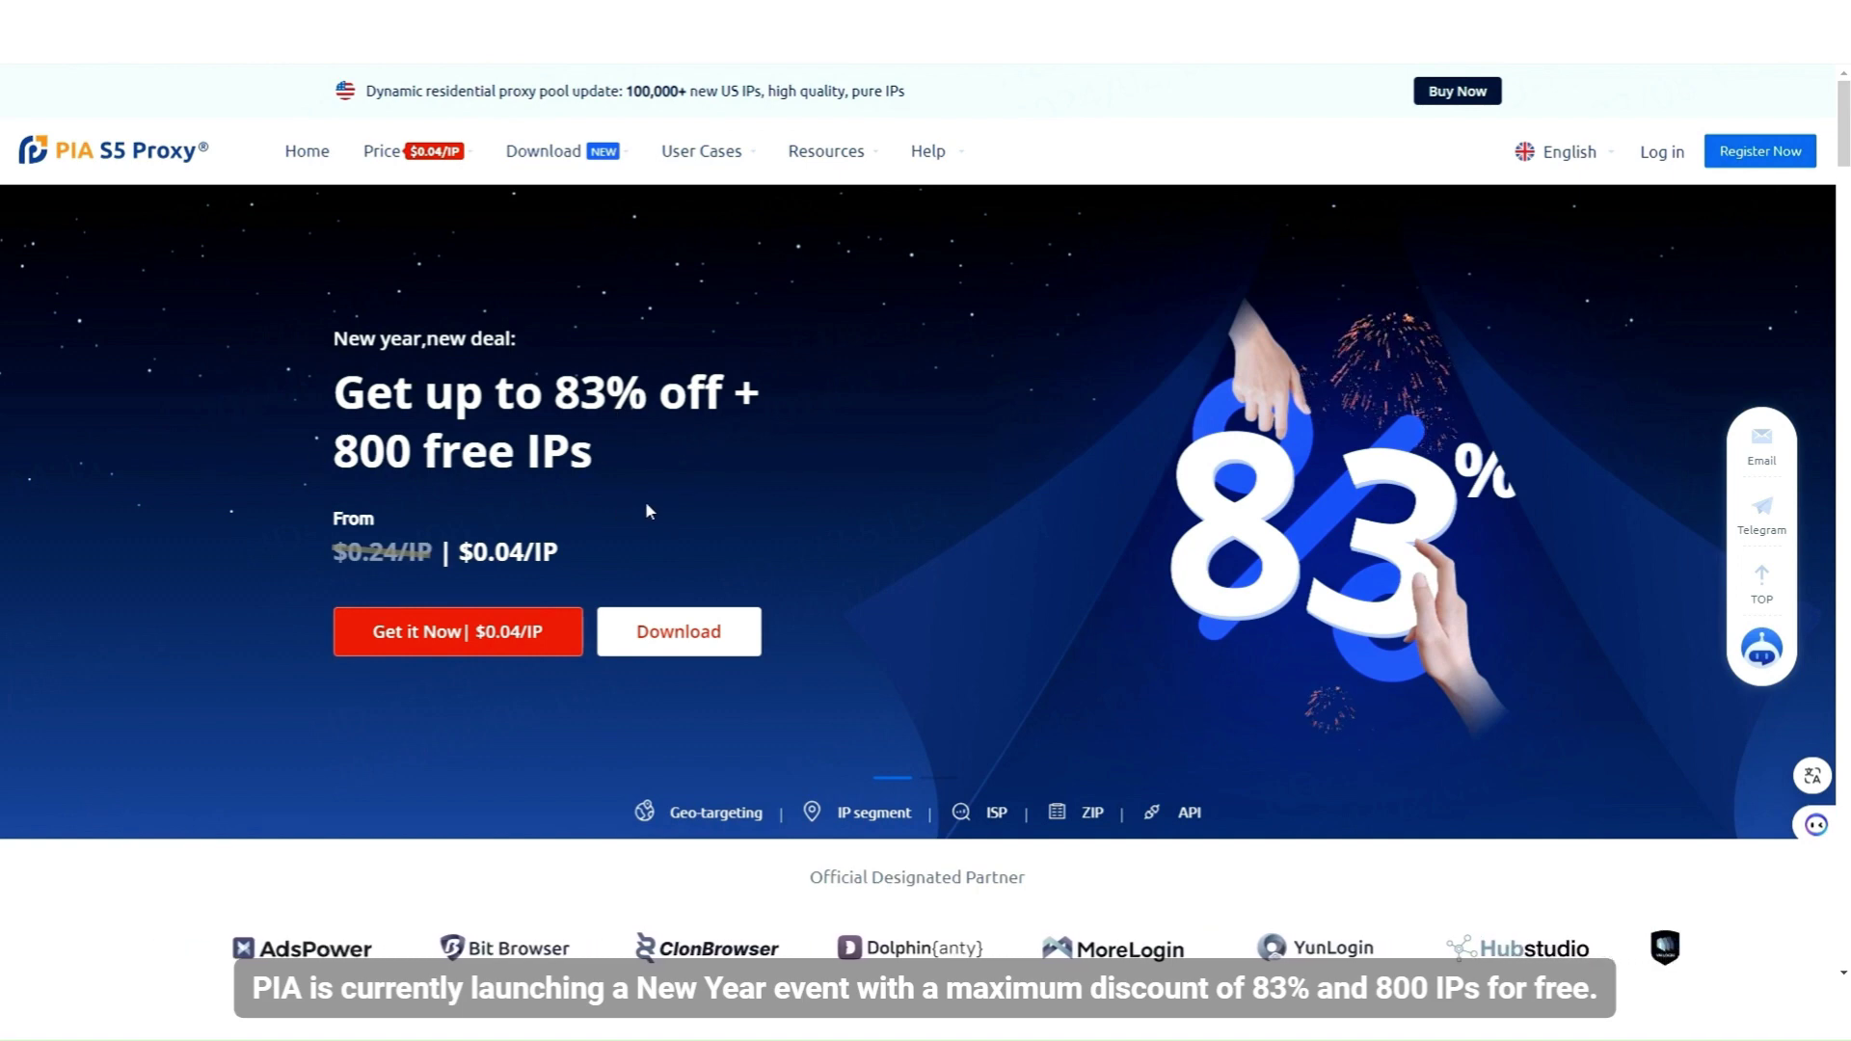
Scroll the piaproxy.com homepage down to the comparison table against 911 S5 Proxy.
{"action": "scroll", "coordinate": [716, 516], "scroll_direction": "down", "scroll_amount": 8}
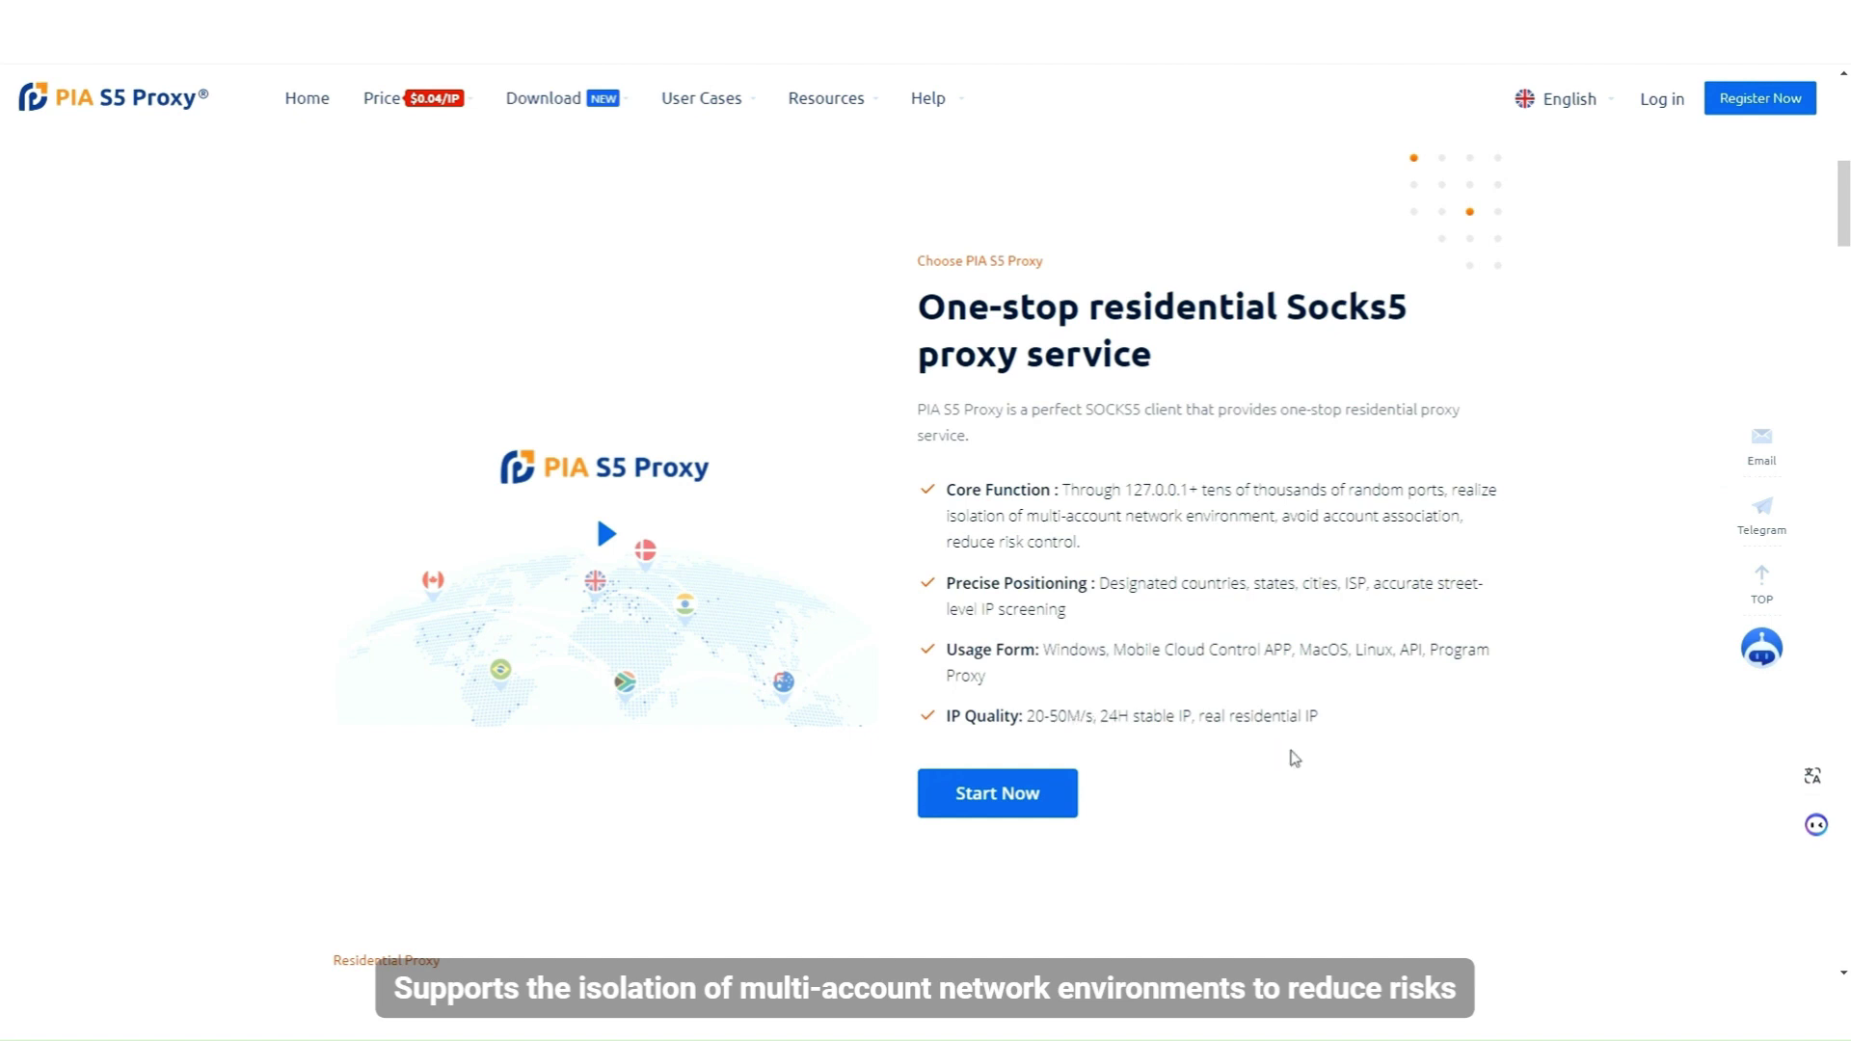
{"action": "scroll", "coordinate": [1294, 757], "scroll_direction": "down", "scroll_amount": 6}
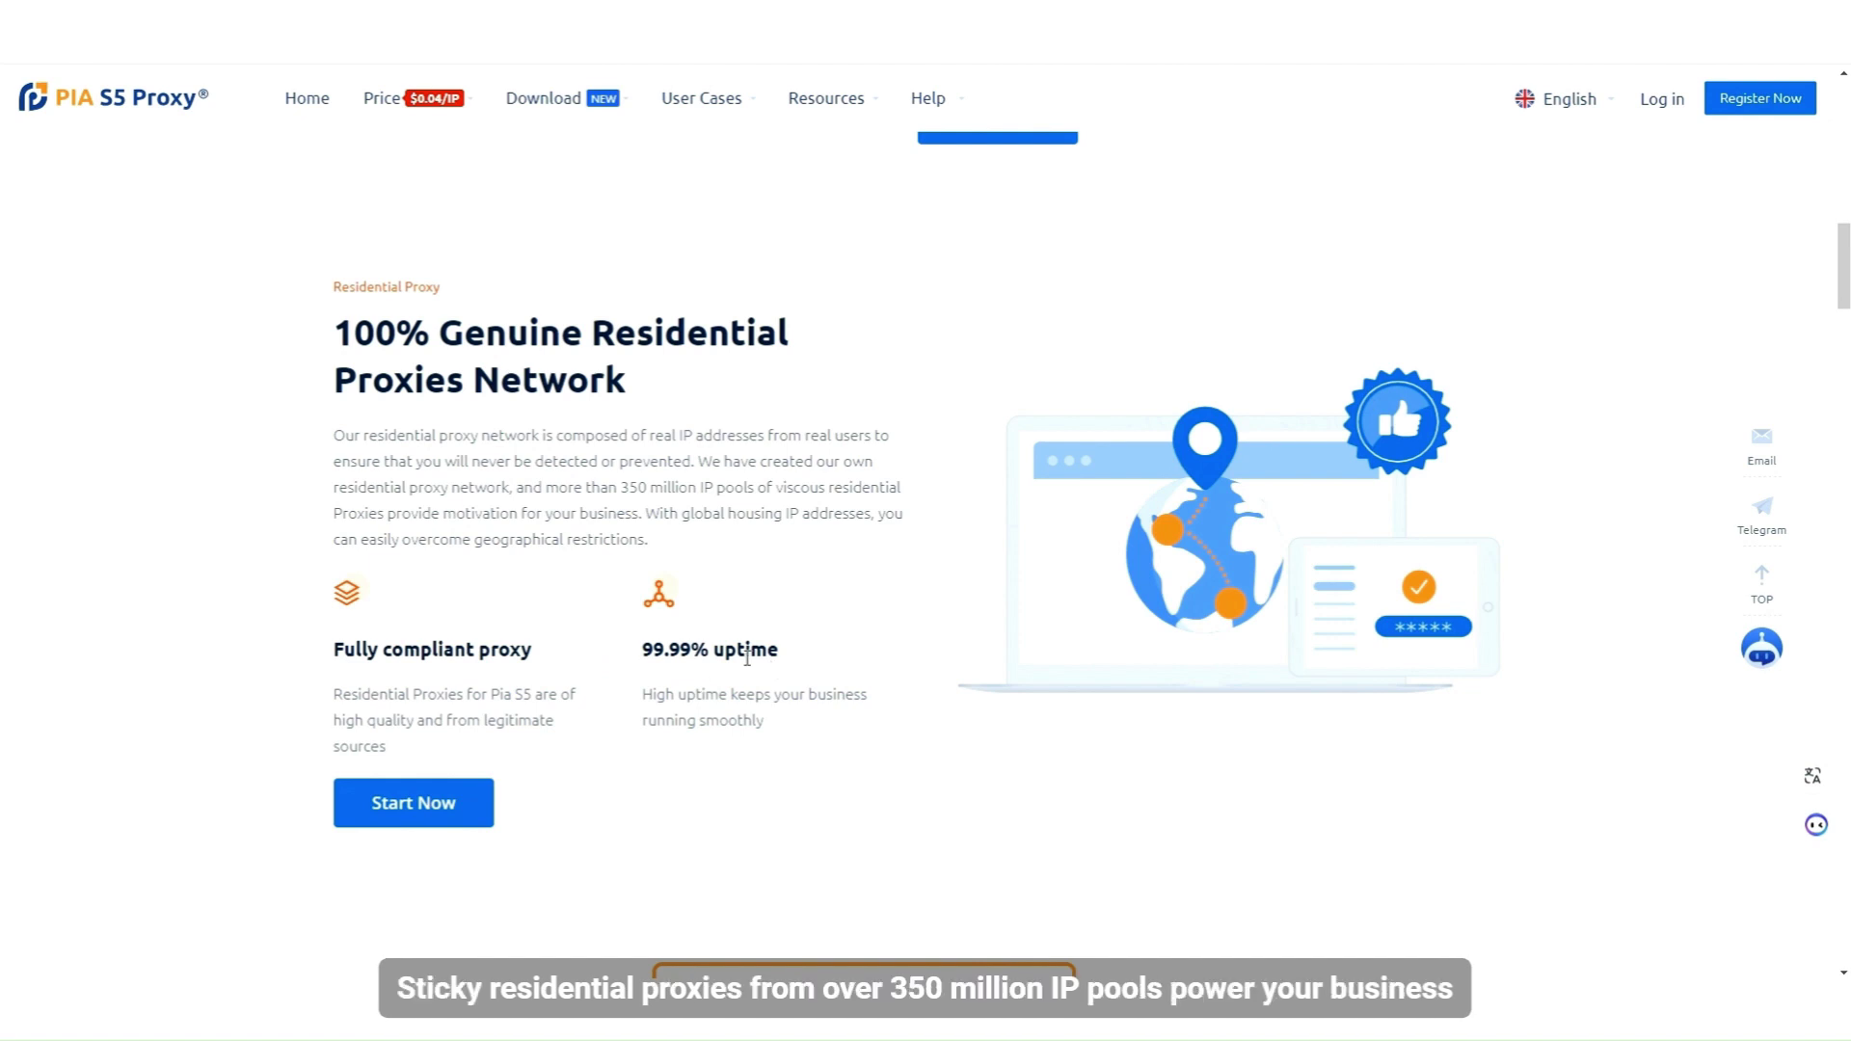
{"action": "scroll", "coordinate": [680, 680], "scroll_direction": "down", "scroll_amount": 7}
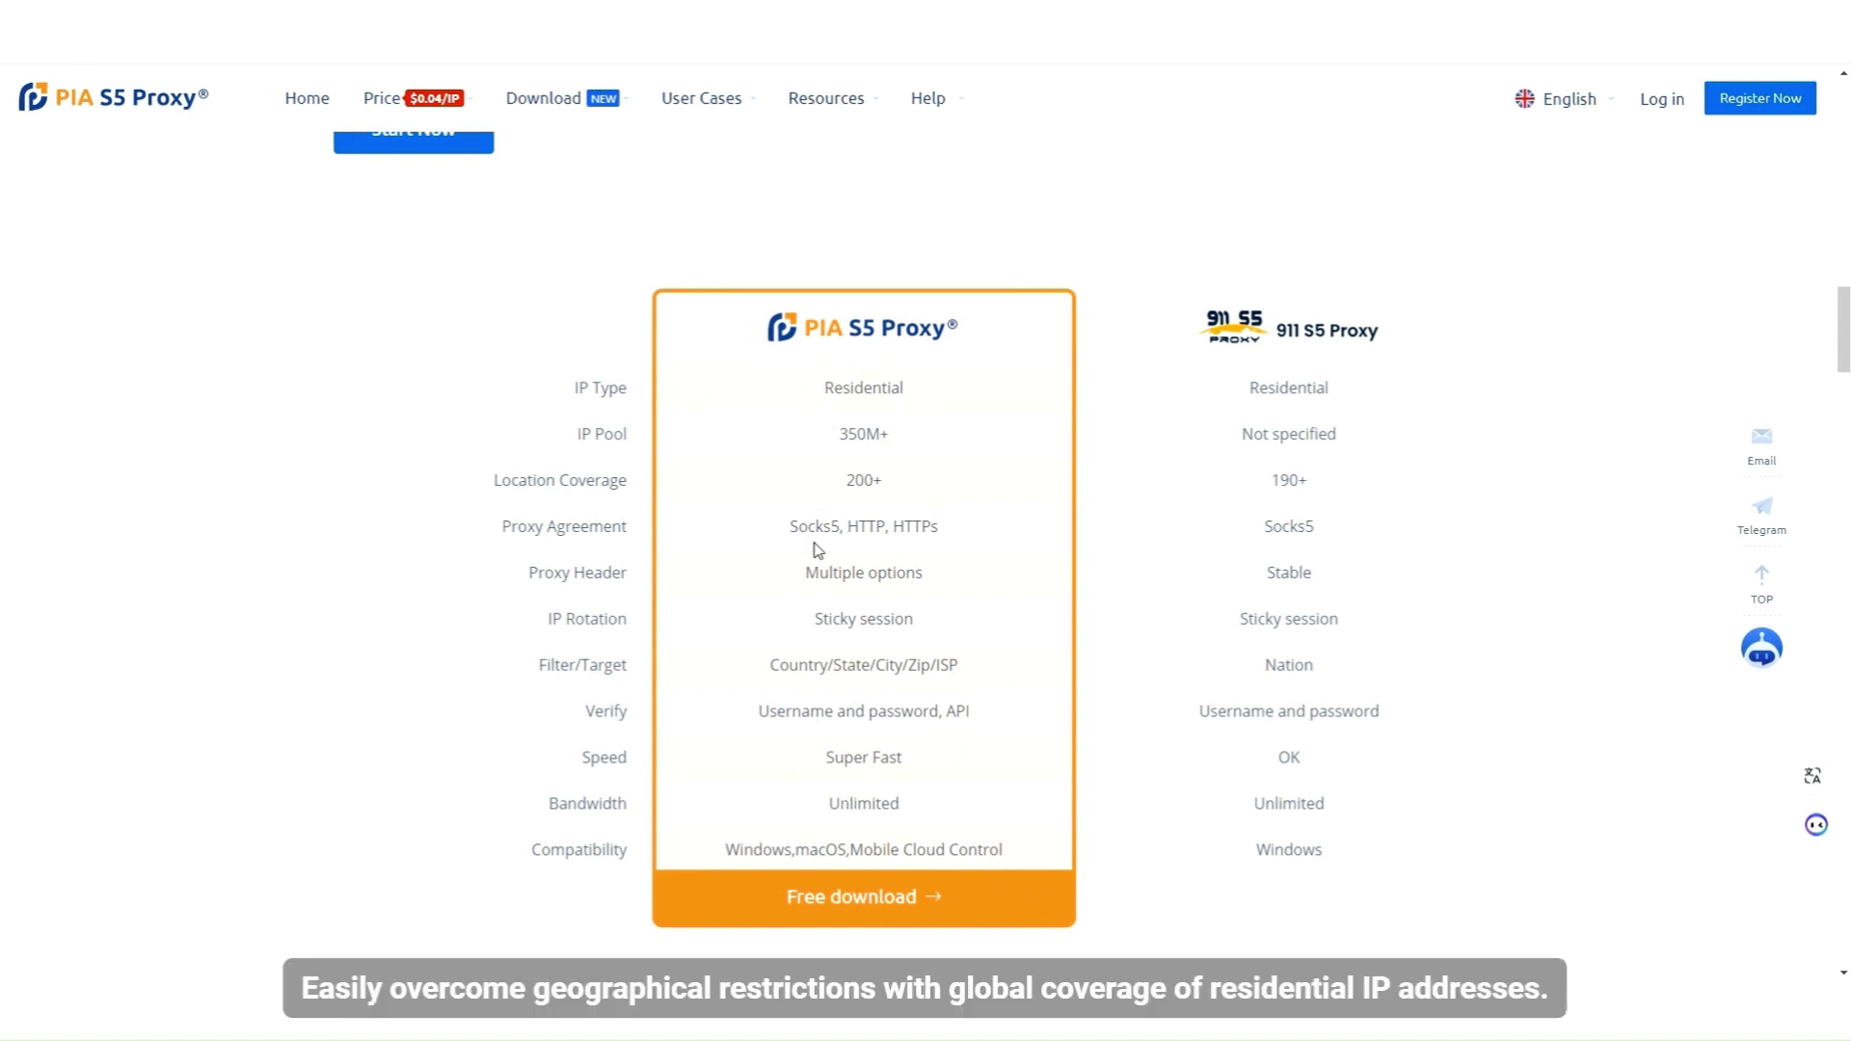
Scroll past the country map and feature cards to the company use-case section.
{"action": "scroll", "coordinate": [920, 721], "scroll_direction": "down", "scroll_amount": 8}
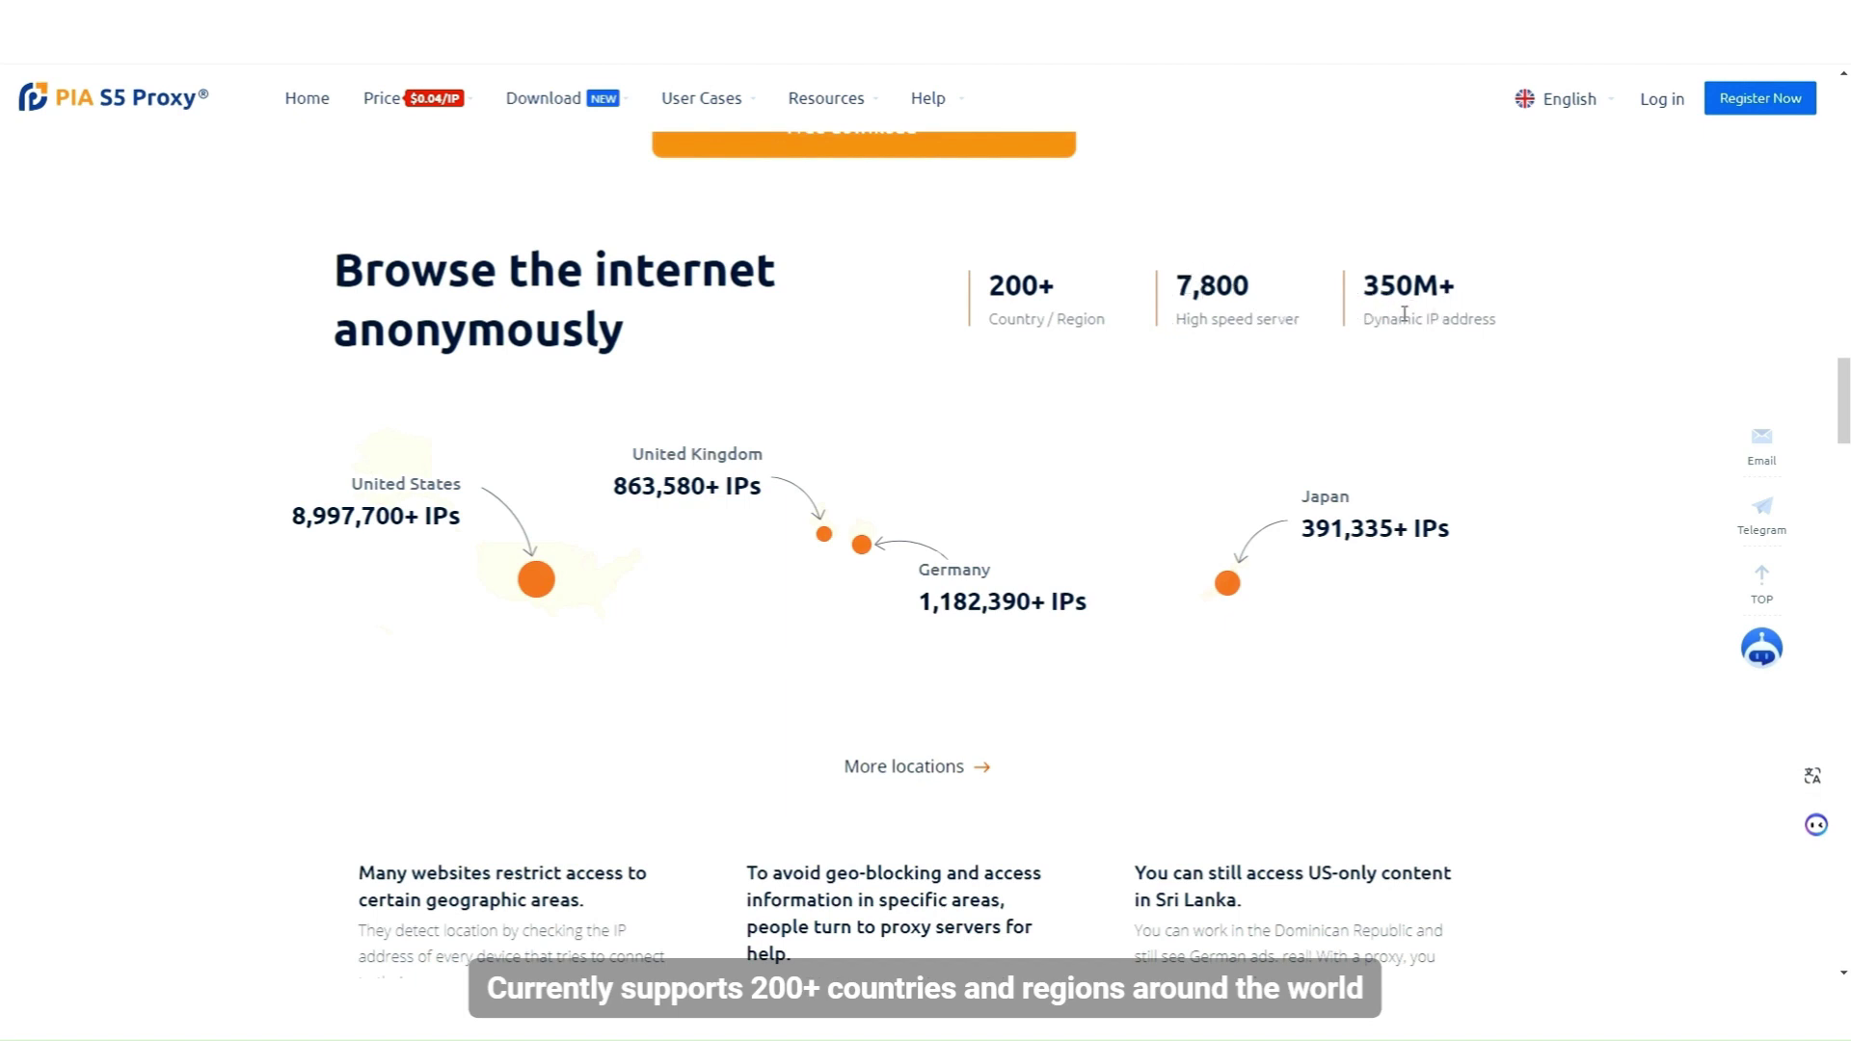
{"action": "scroll", "coordinate": [475, 537], "scroll_direction": "down", "scroll_amount": 5}
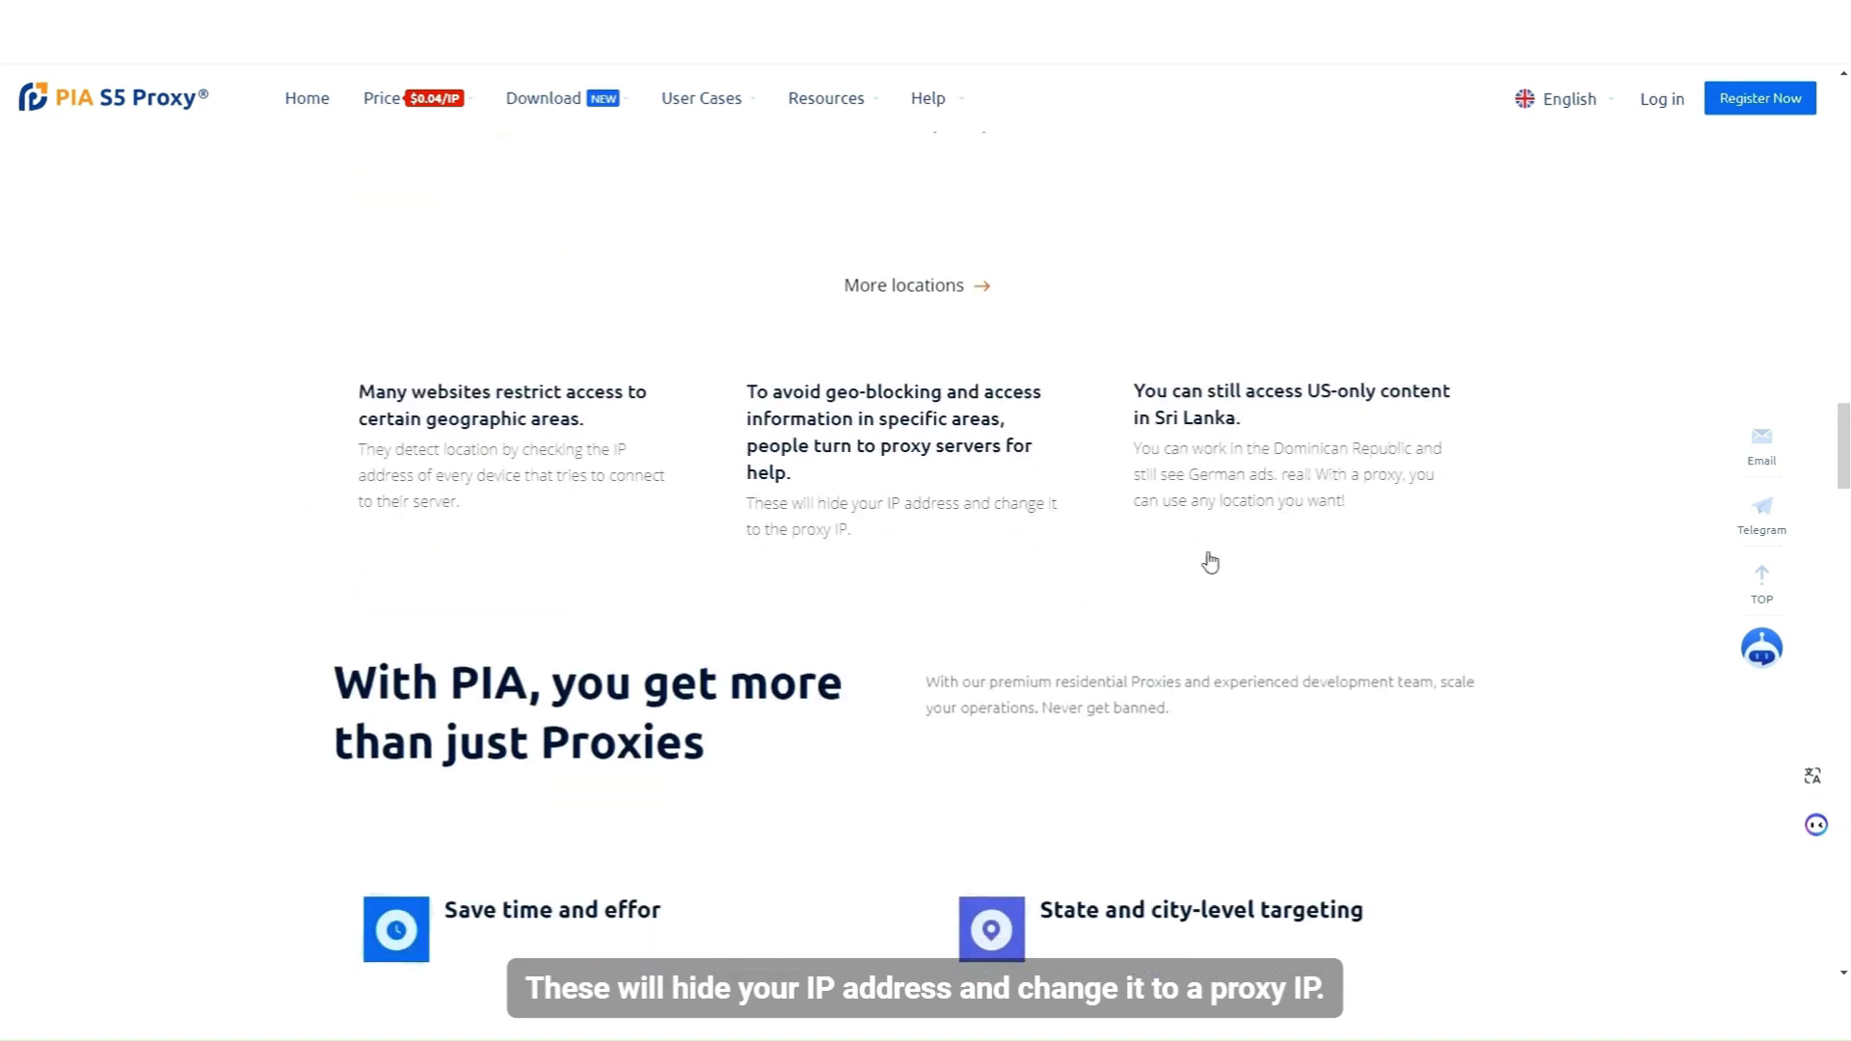
{"action": "scroll", "coordinate": [762, 609], "scroll_direction": "down", "scroll_amount": 4}
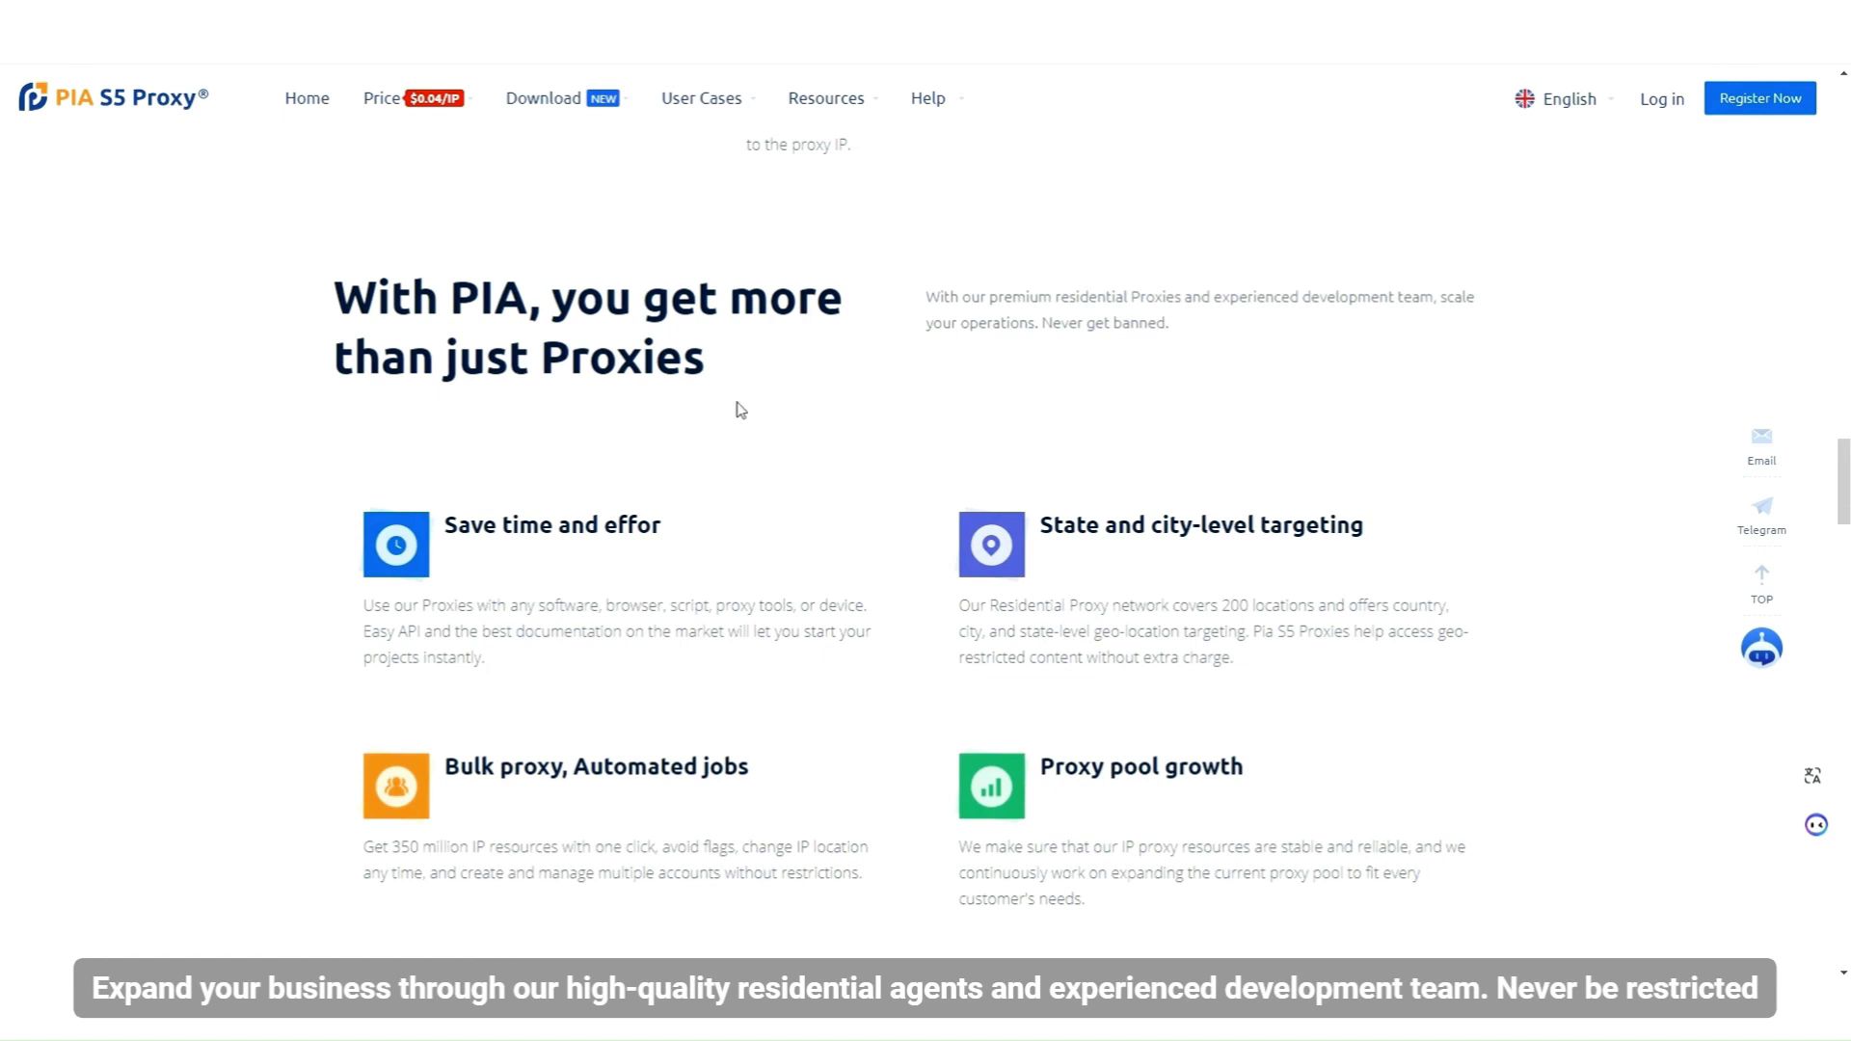
{"action": "scroll", "coordinate": [665, 403], "scroll_direction": "down", "scroll_amount": 1}
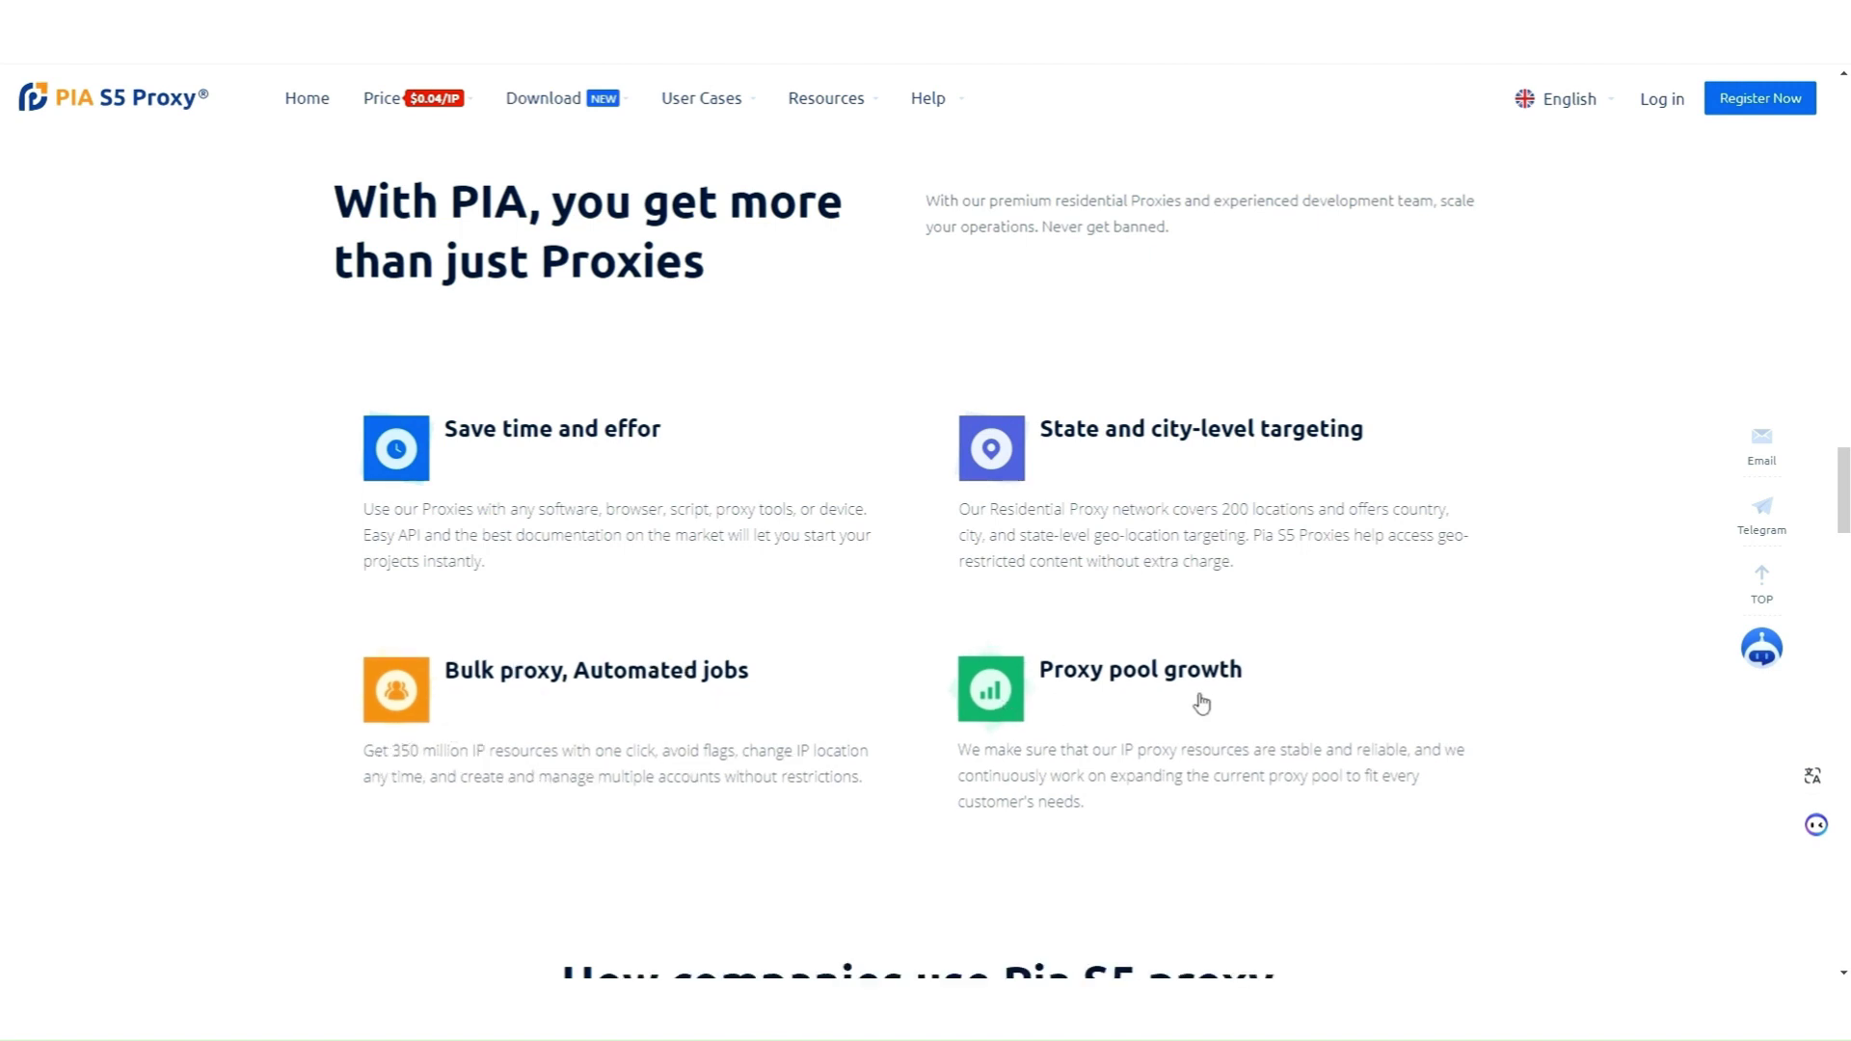
{"action": "scroll", "coordinate": [964, 771], "scroll_direction": "down", "scroll_amount": 7}
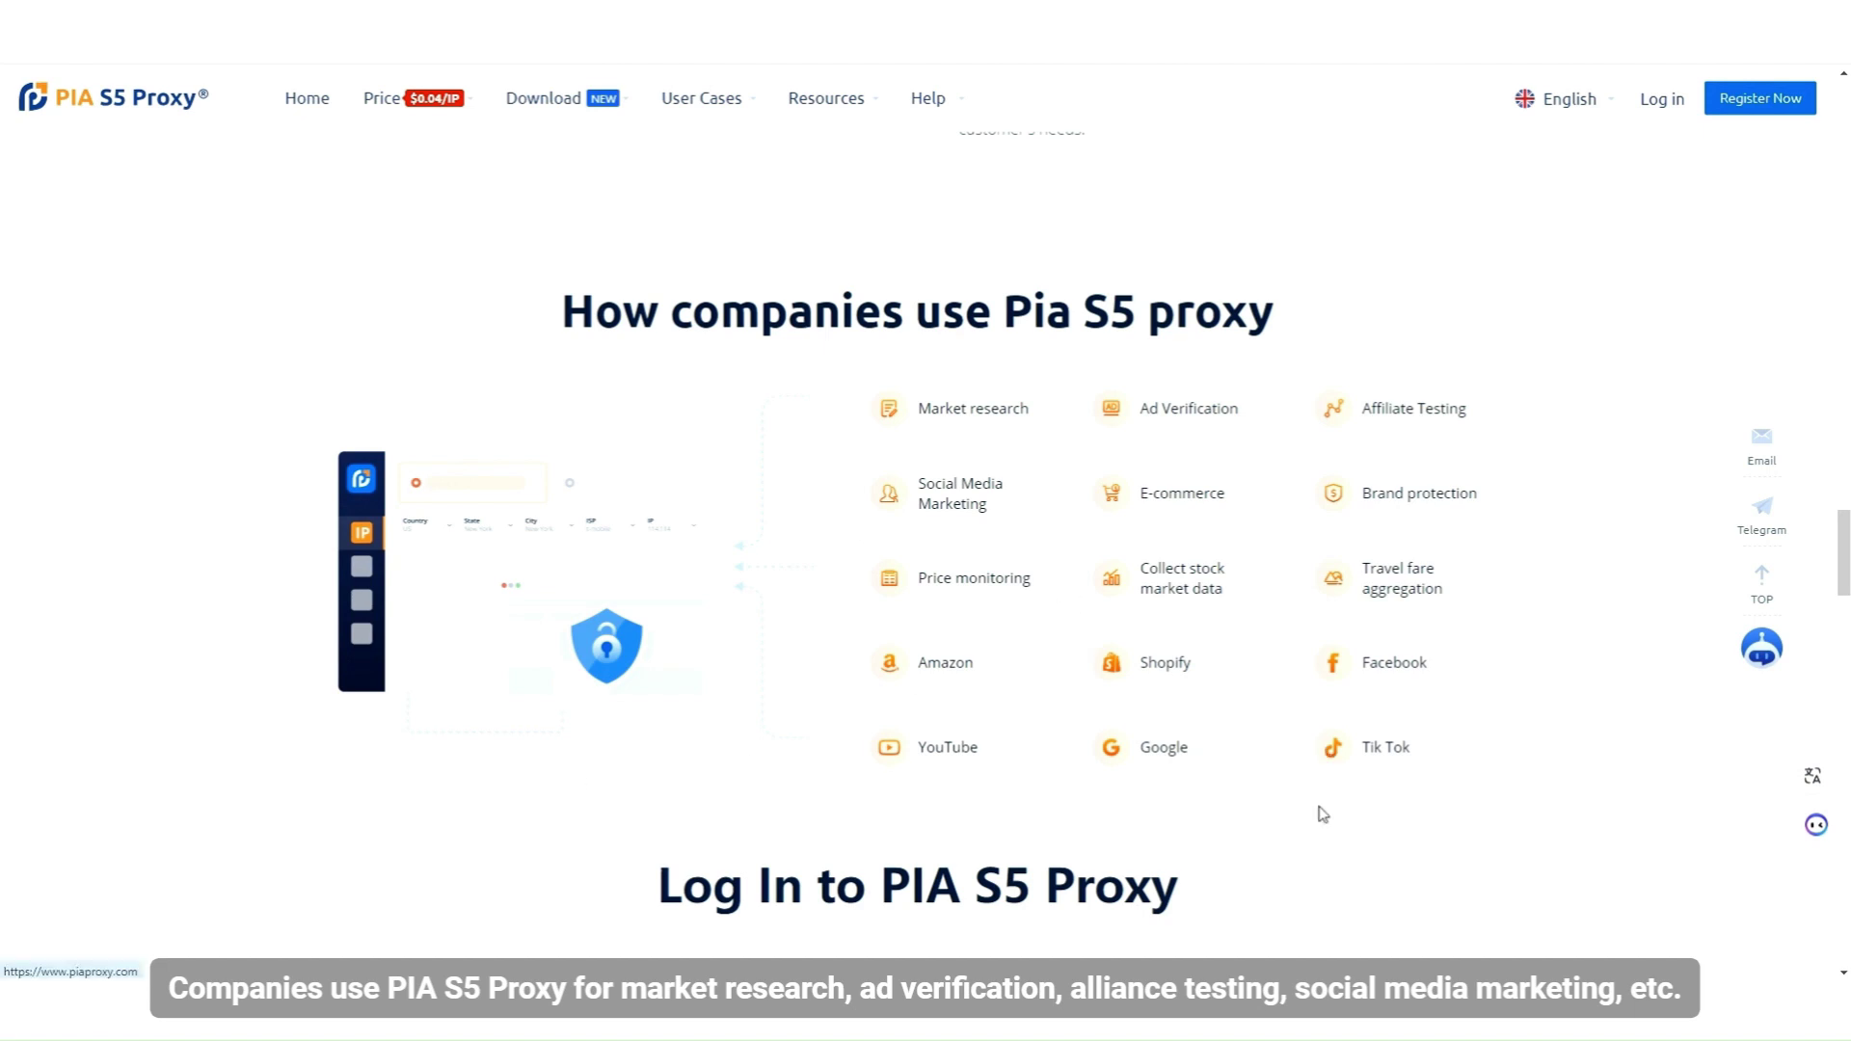
Scroll down to the pricing plans, from $0.045/IP popular to $5.00/IP static ISP.
{"action": "scroll", "coordinate": [1308, 809], "scroll_direction": "down", "scroll_amount": 5}
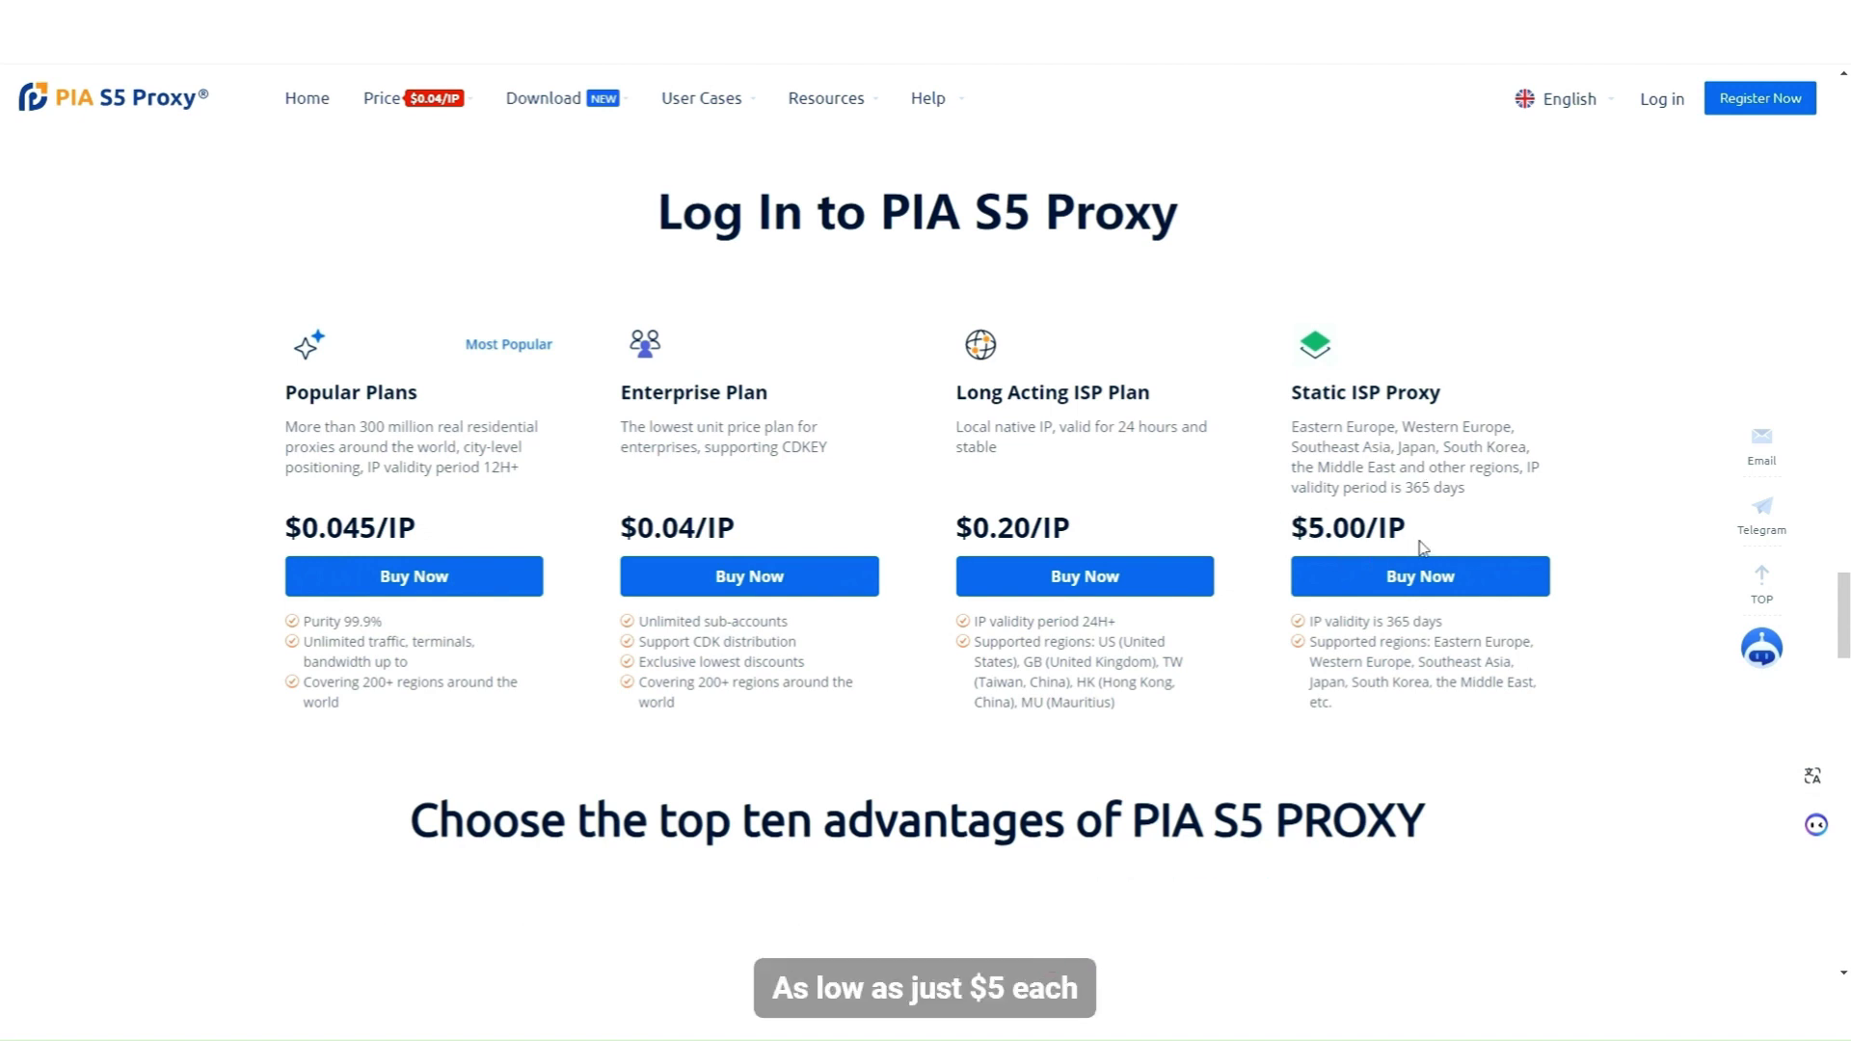
Advance the top ten advantages carousel to item 04, then scroll to the customer experience section.
{"action": "scroll", "coordinate": [1289, 598], "scroll_direction": "down", "scroll_amount": 7}
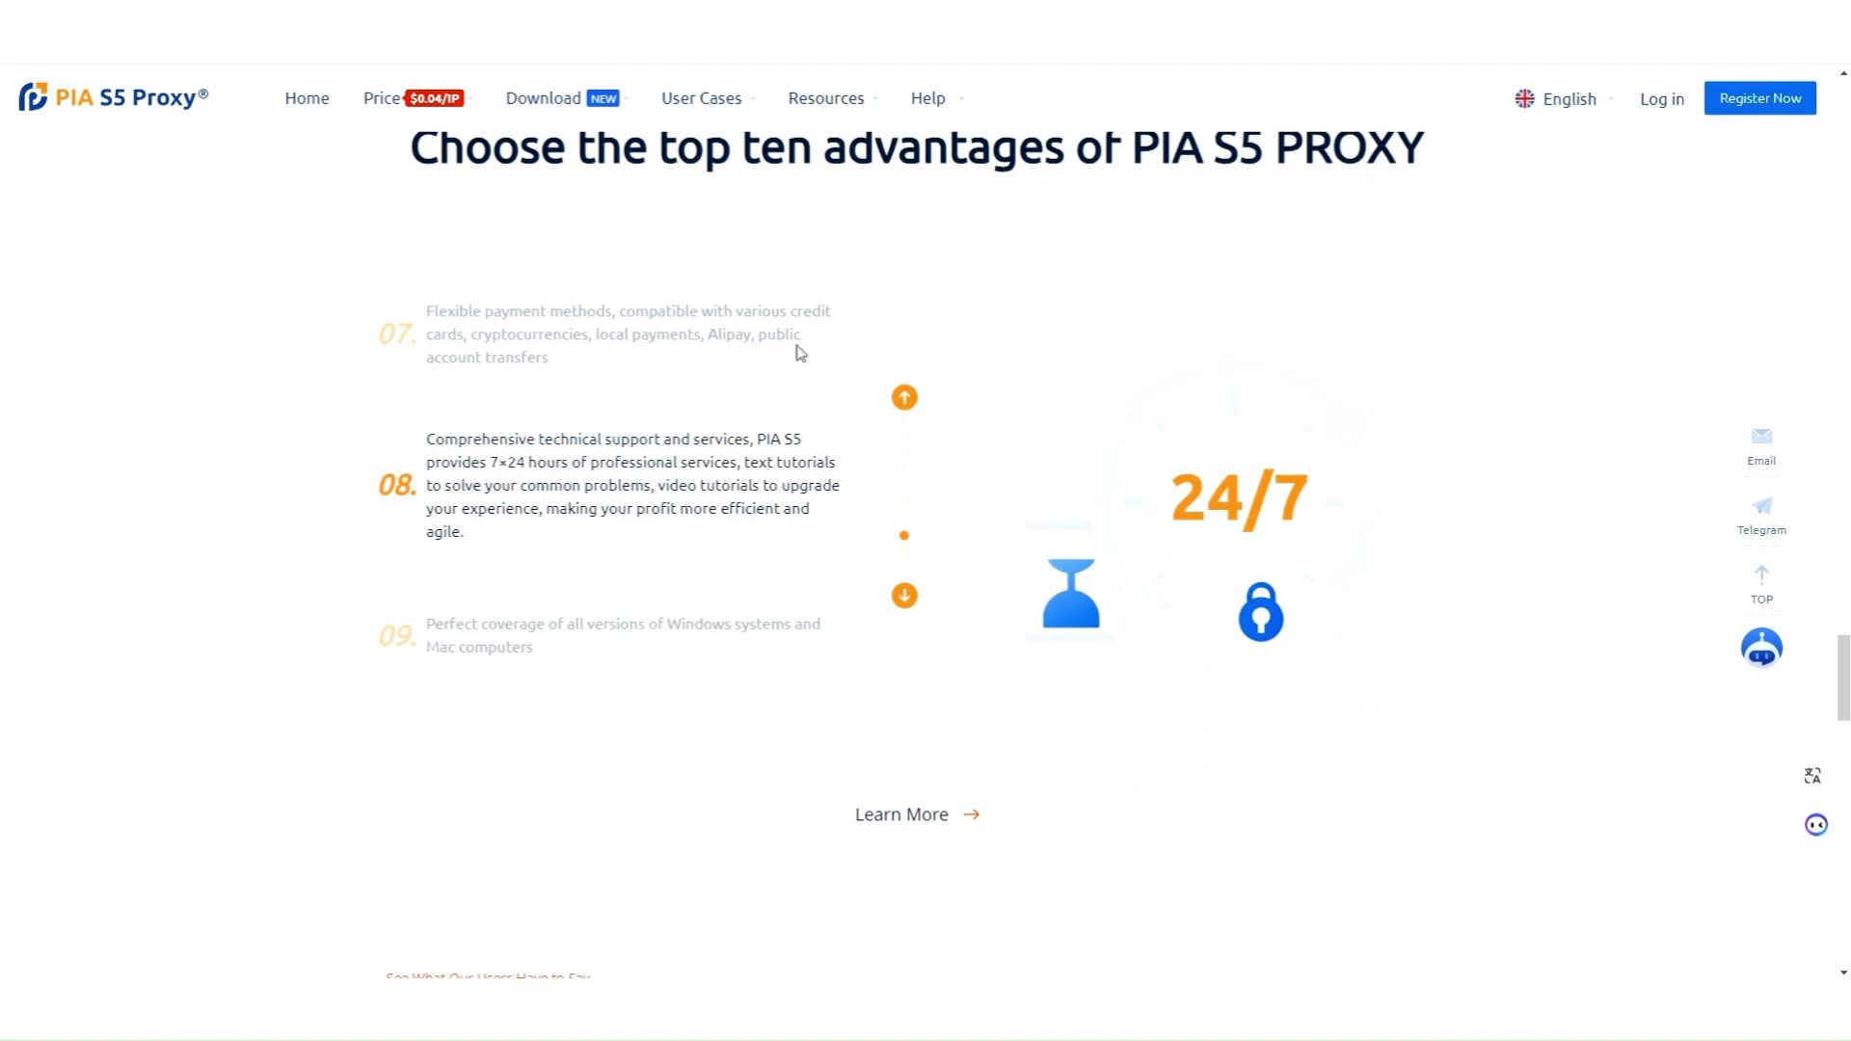
{"action": "scroll", "coordinate": [453, 226], "scroll_direction": "up", "scroll_amount": 1}
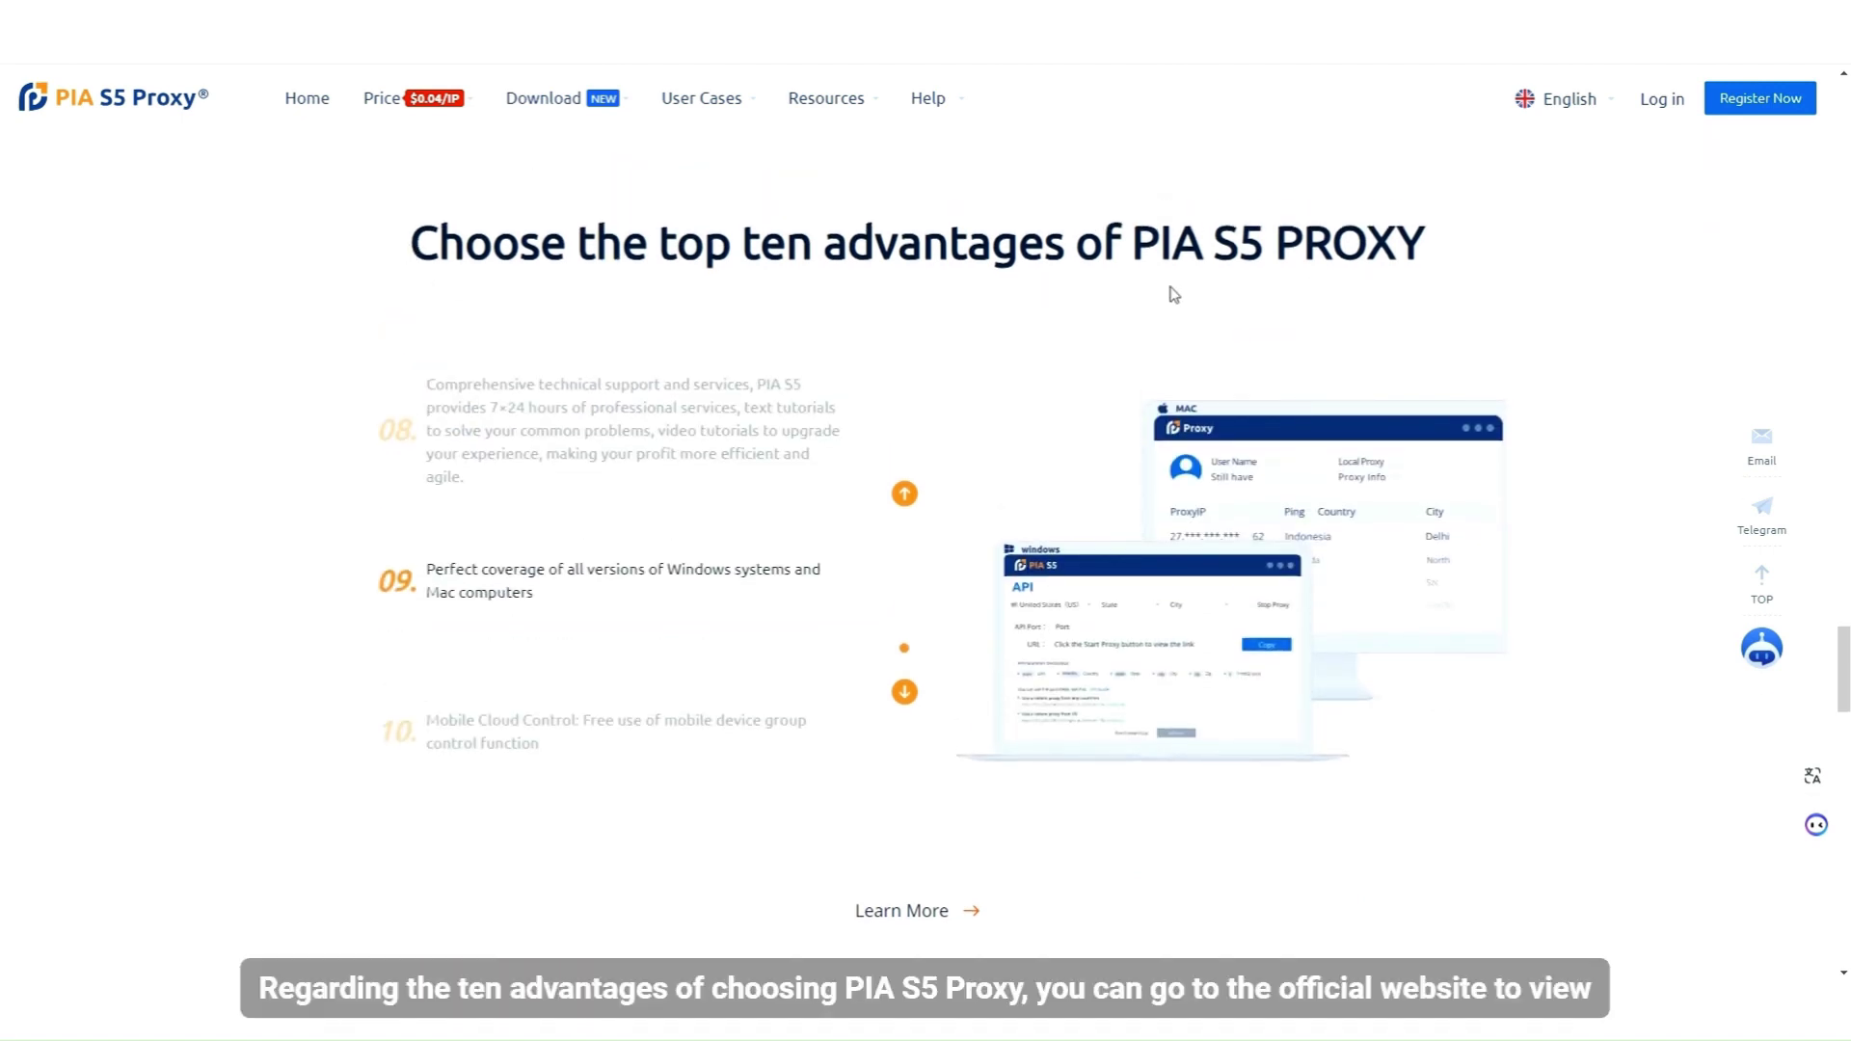
{"action": "left_click", "coordinate": [904, 692]}
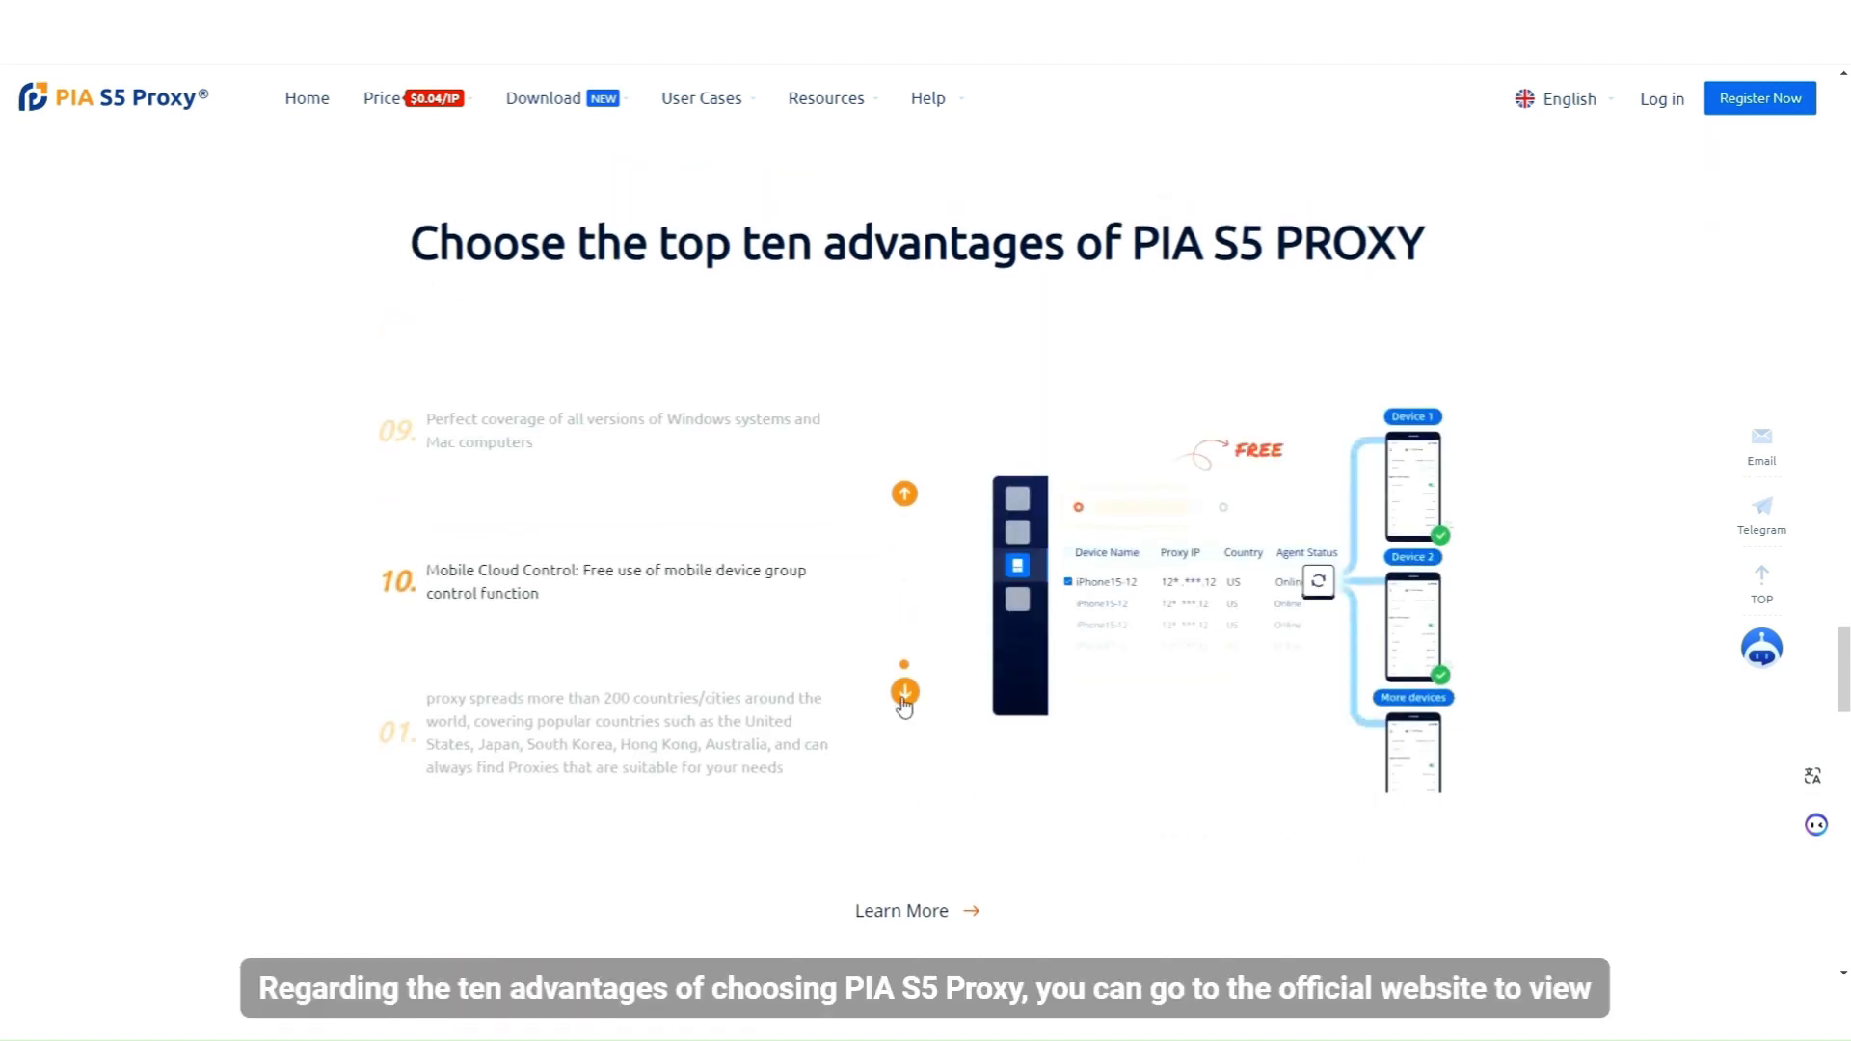
{"action": "left_click", "coordinate": [904, 692]}
{"action": "left_click", "coordinate": [904, 692]}
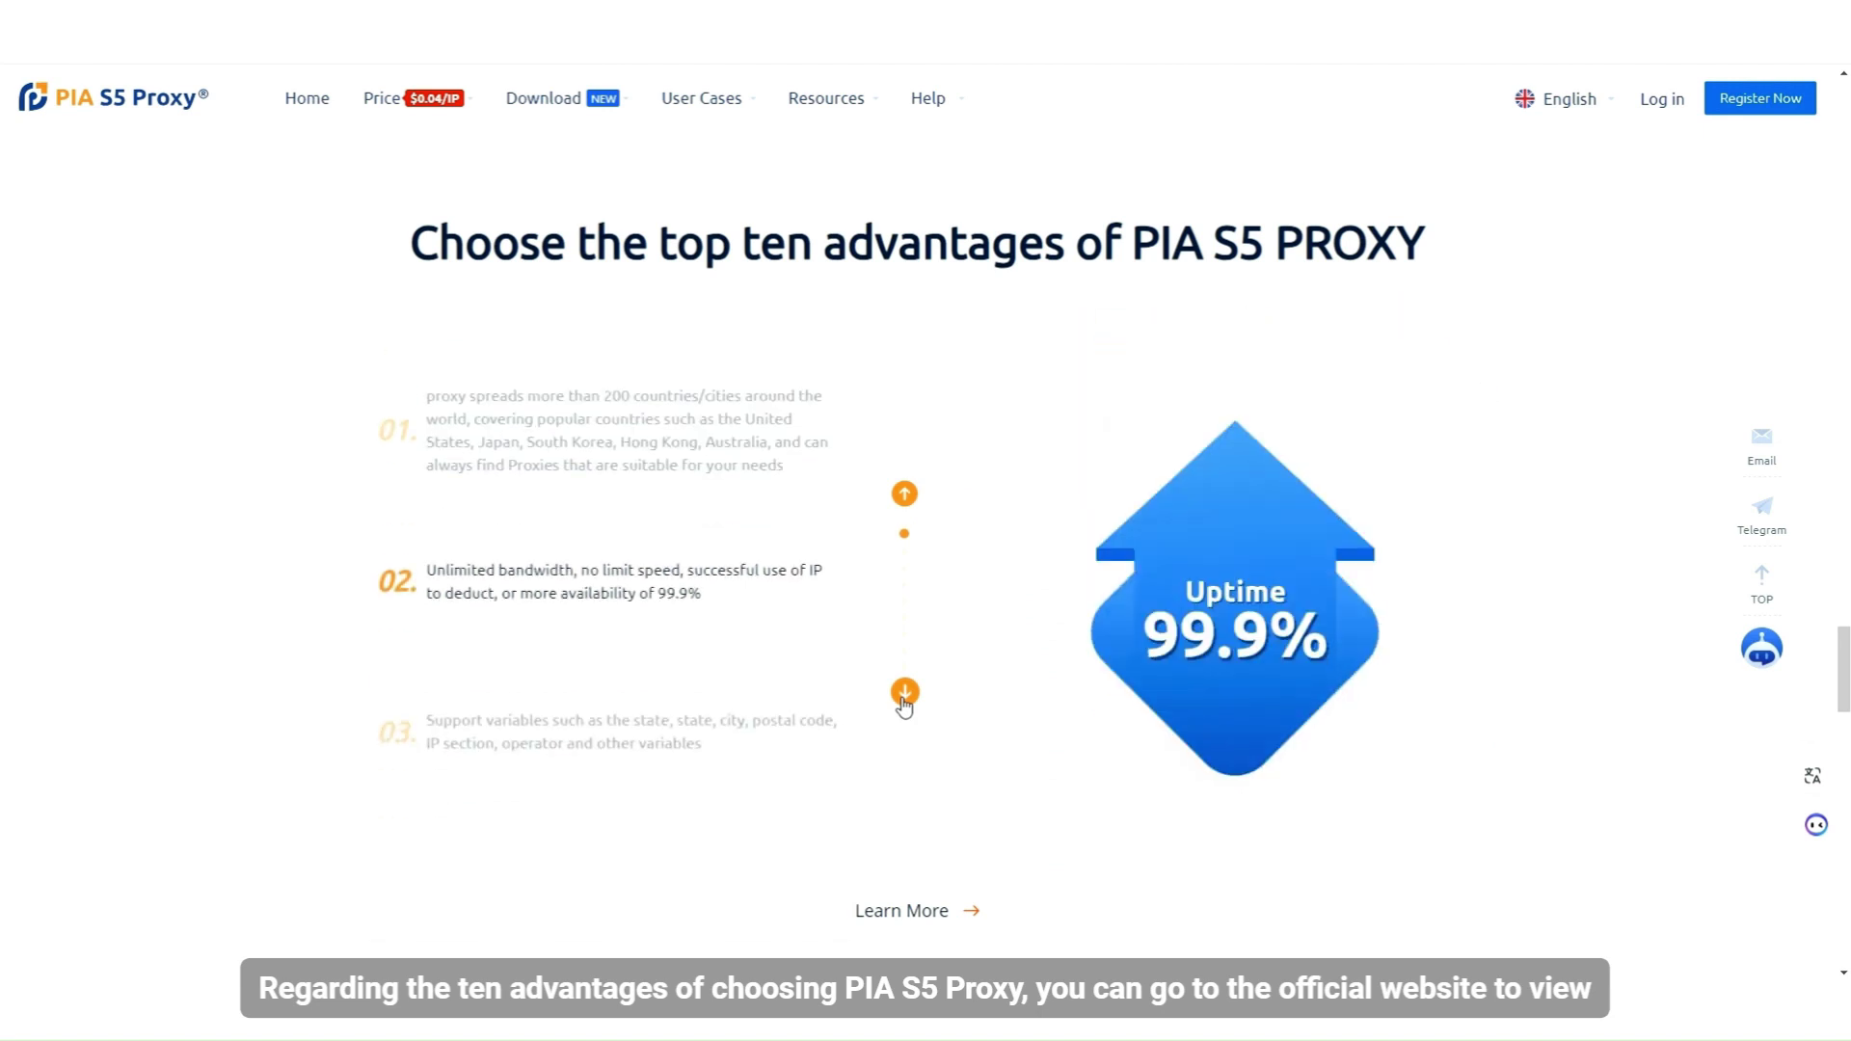
{"action": "left_click", "coordinate": [905, 692]}
{"action": "left_click", "coordinate": [905, 692]}
{"action": "scroll", "coordinate": [904, 704], "scroll_direction": "down", "scroll_amount": 3}
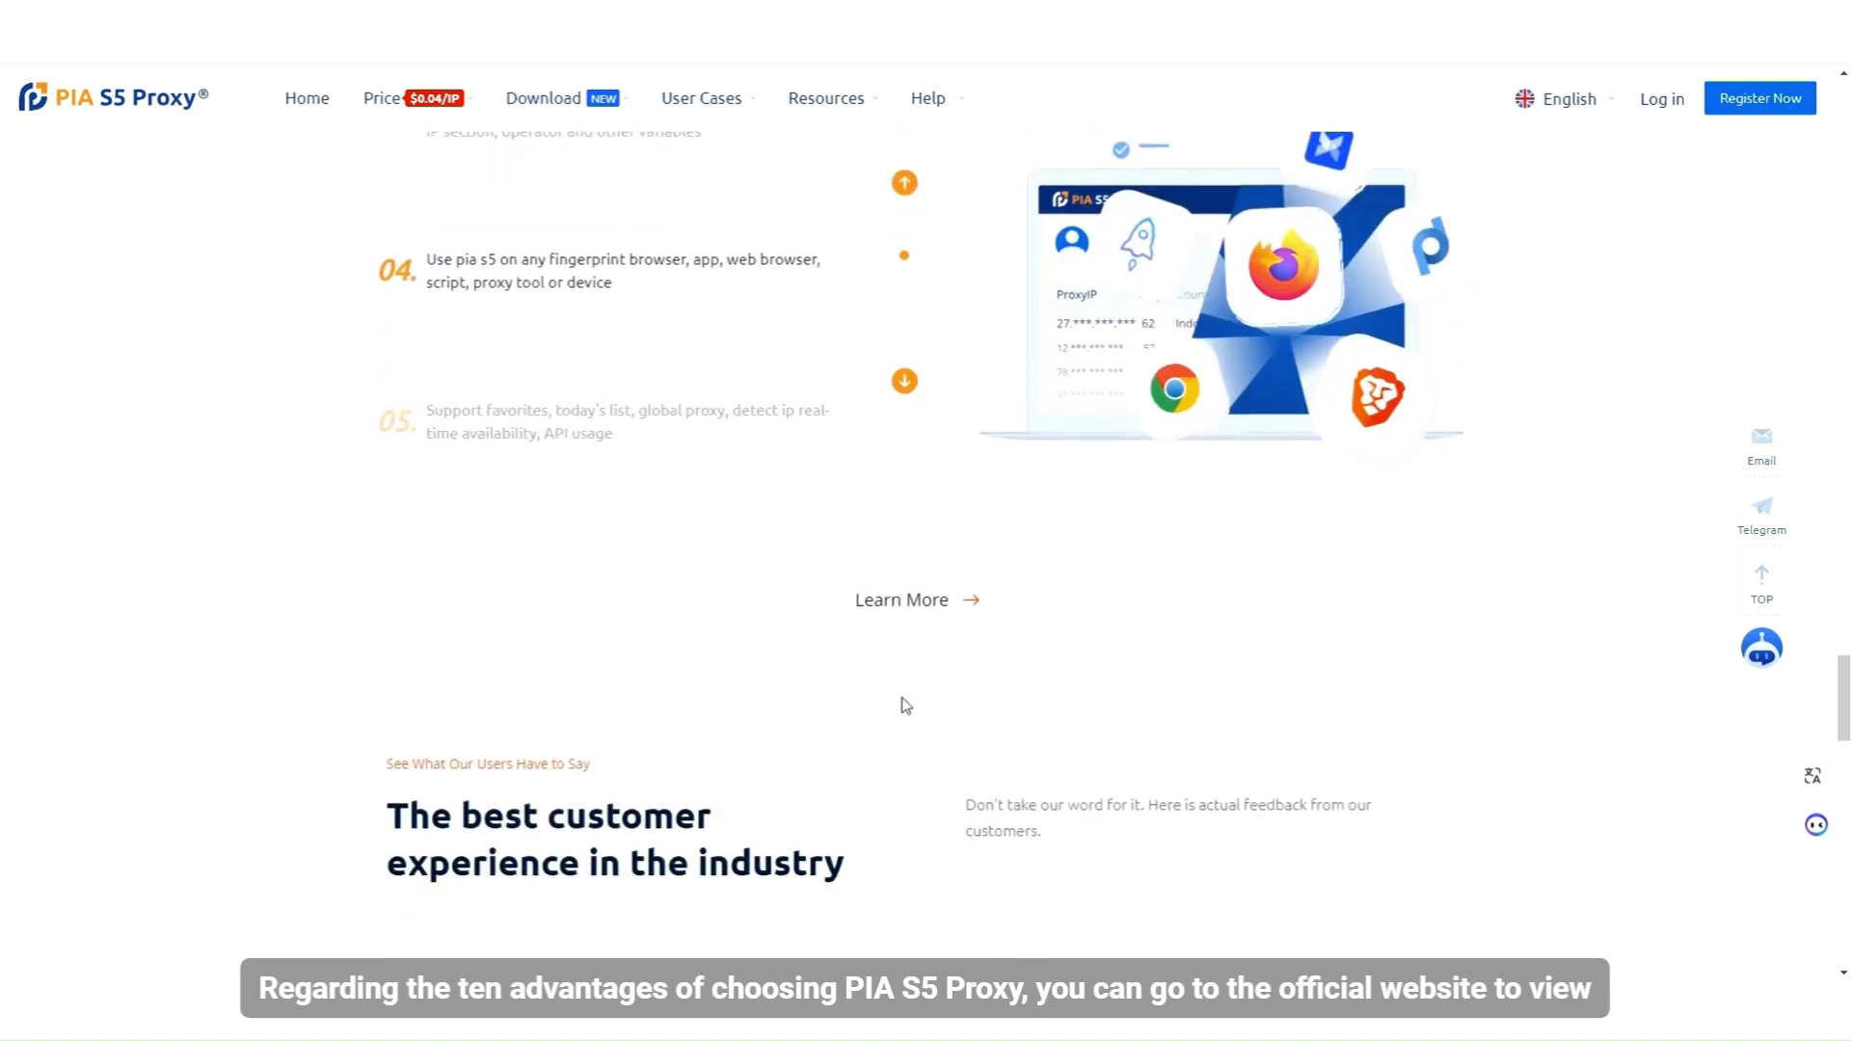